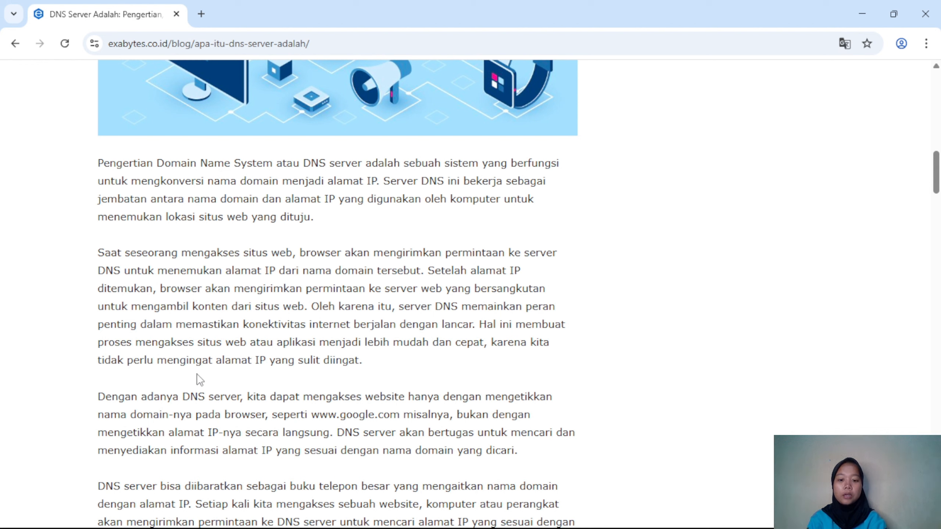
pyautogui.scroll(-4, 331, 412)
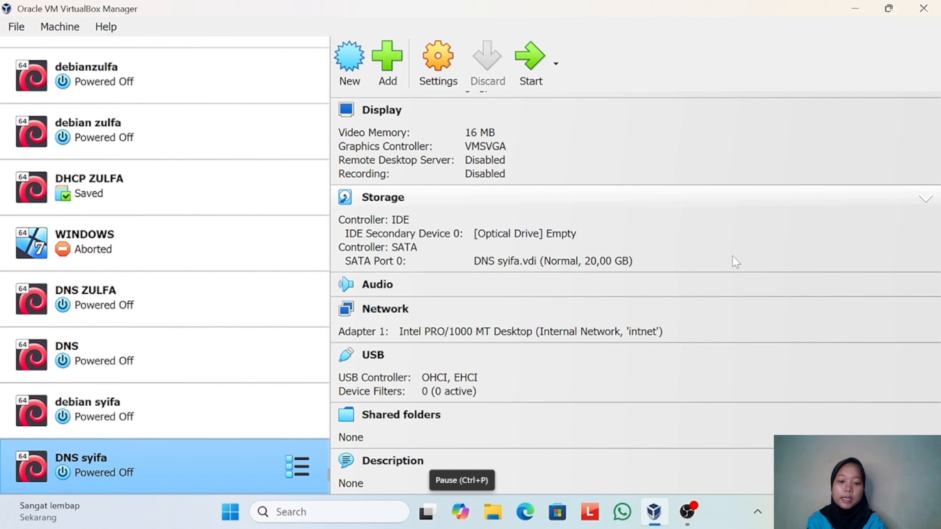
# - Start the selected DNS virtual machine in a maximized window and dismiss the mouse integration notice
pyautogui.click(522, 72)
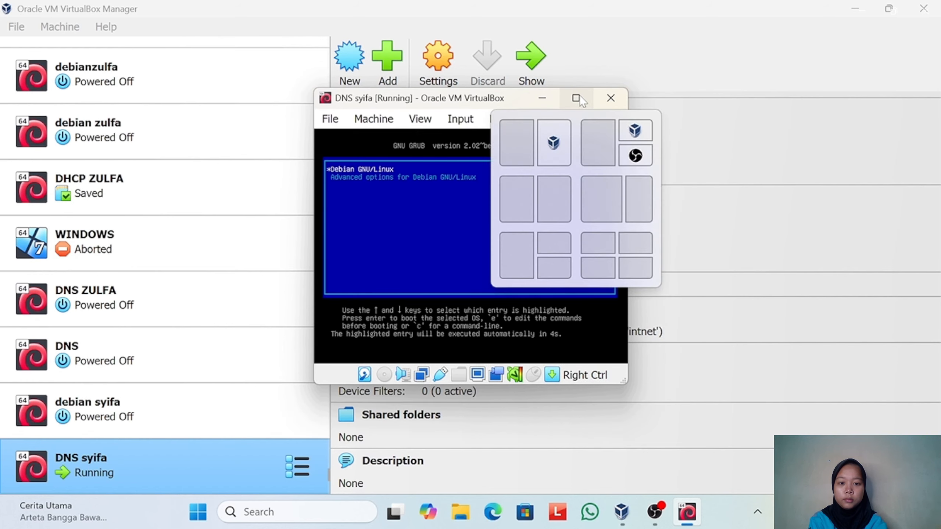
pyautogui.click(578, 97)
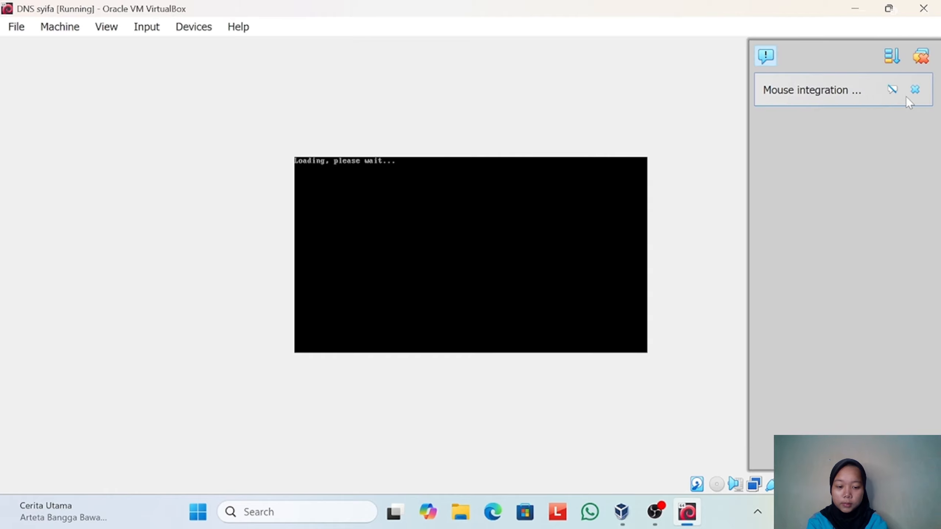
pyautogui.click(915, 89)
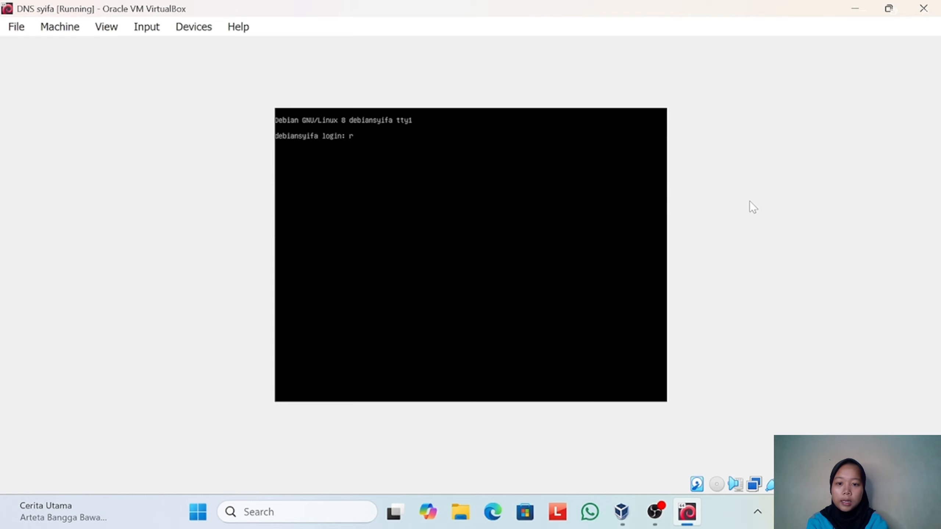
# - Log in to the Debian console as root with the account password
pyautogui.write('ot')
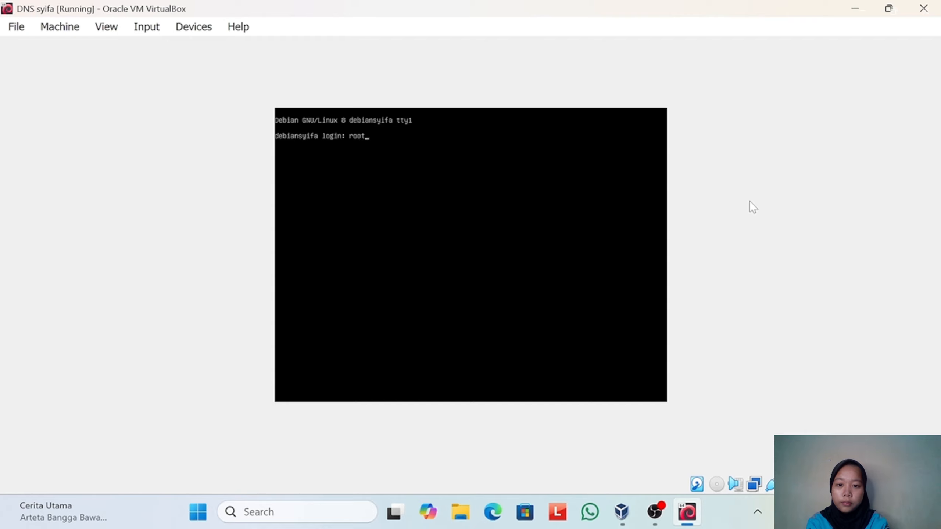
pyautogui.press('Return')
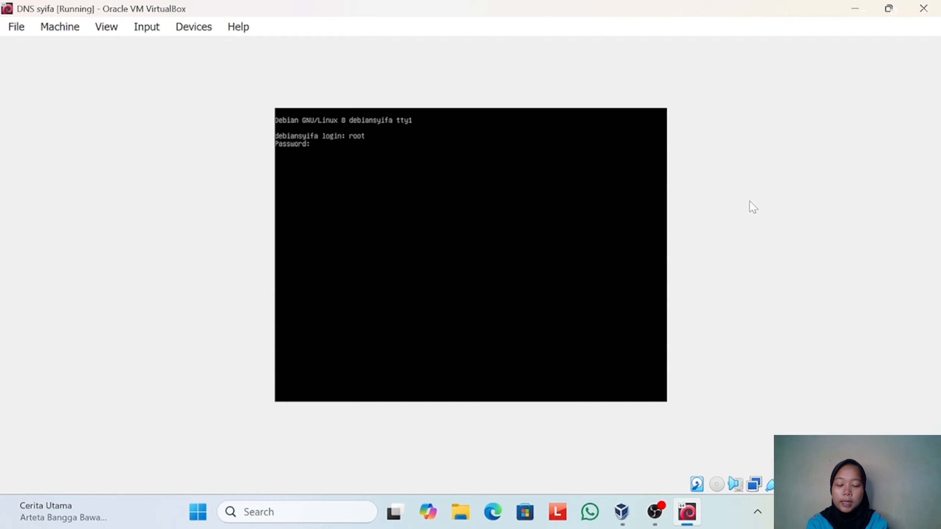
pyautogui.press('Return')
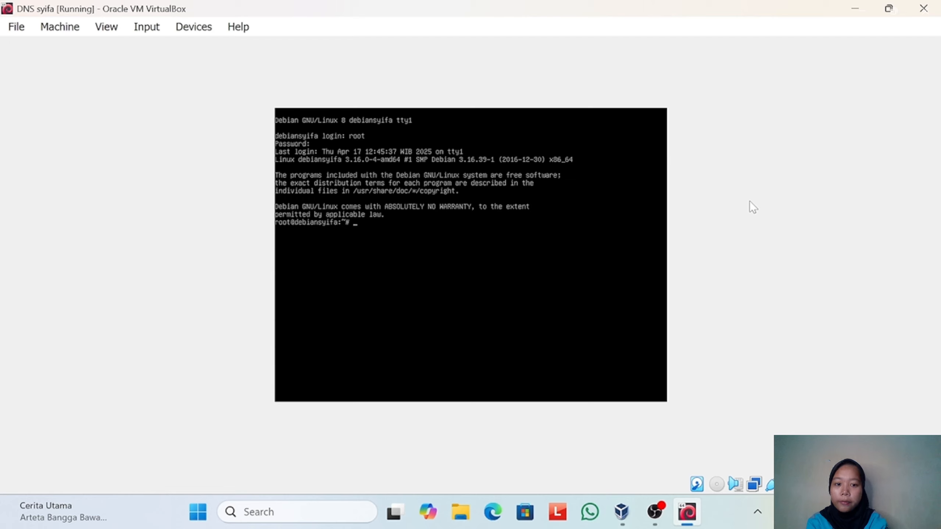
# - Open the network configuration file /etc/network/interfaces in the nano editor
pyautogui.write('nano /')
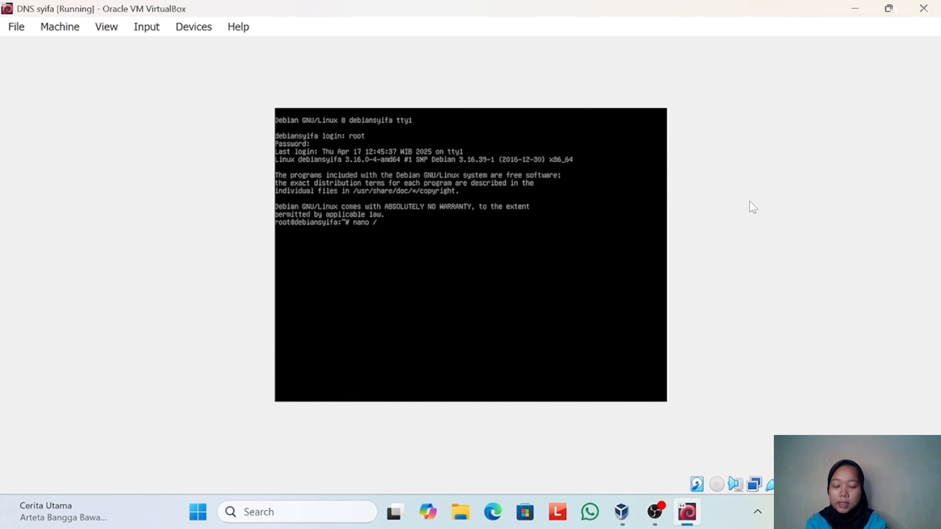
pyautogui.write('etc')
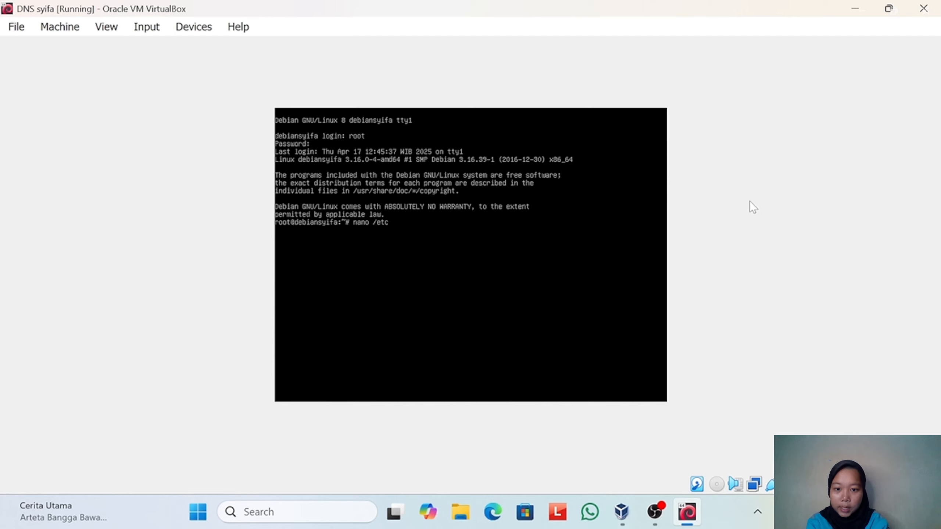
pyautogui.write('/network')
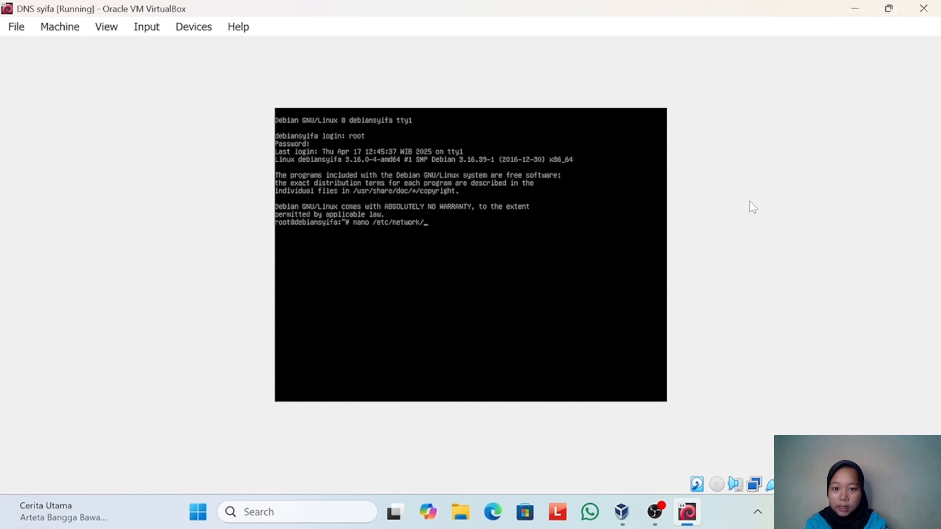
pyautogui.write('/interf')
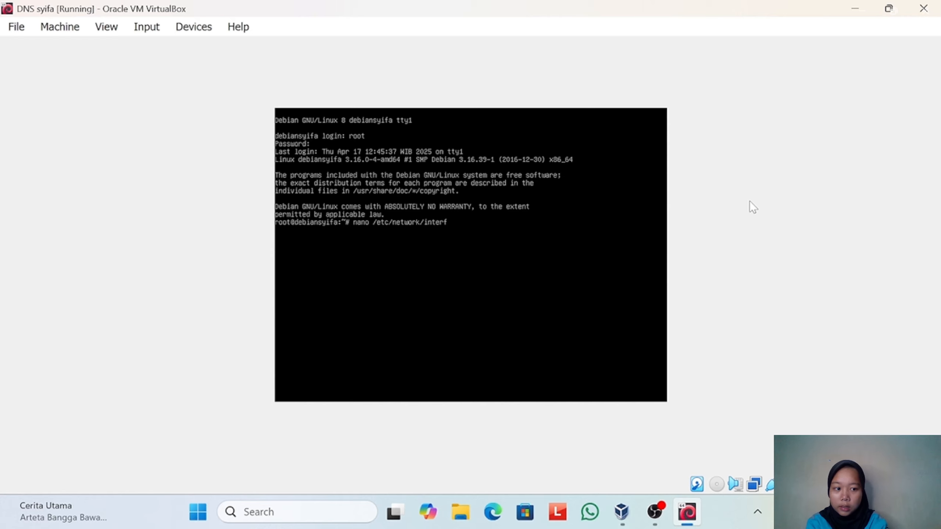
pyautogui.write('acs')
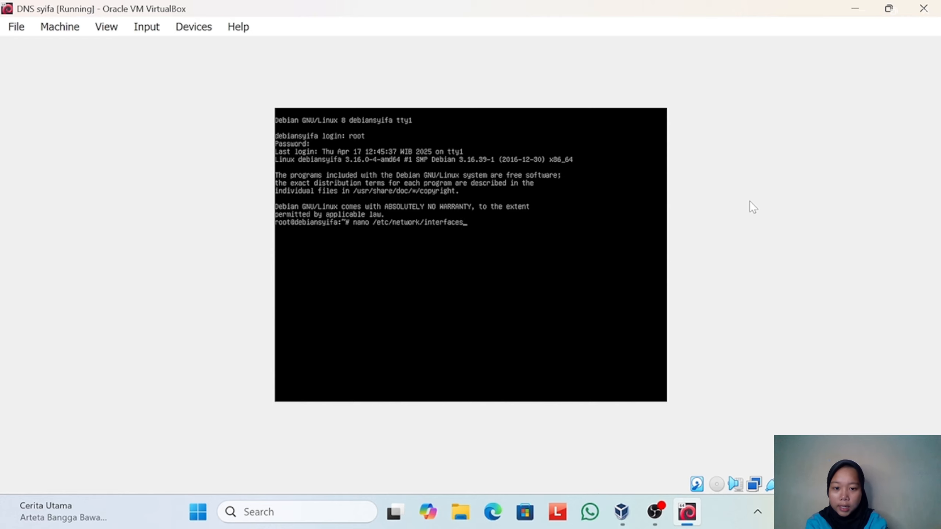
pyautogui.press('Return')
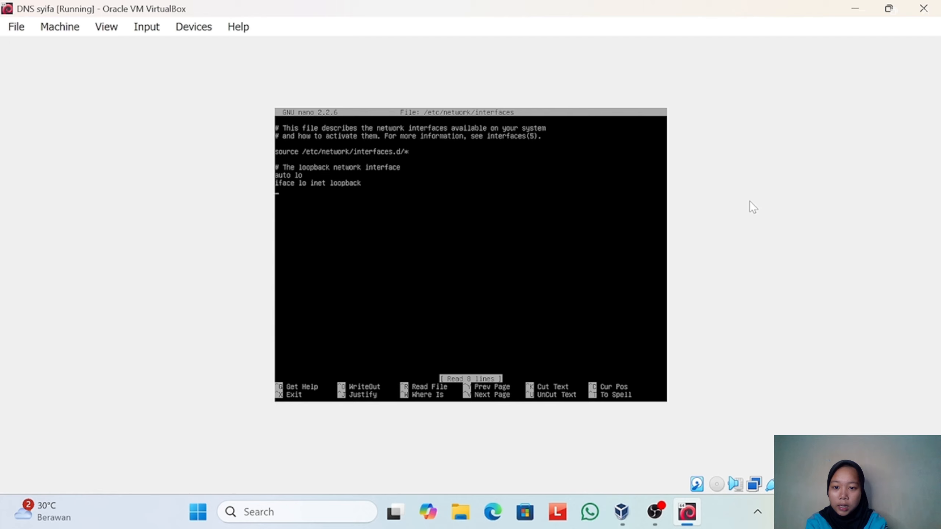
# - Below the loopback entry, leave a blank line and add "auto eth0" followed by an "iface eth0" line
pyautogui.write('a')
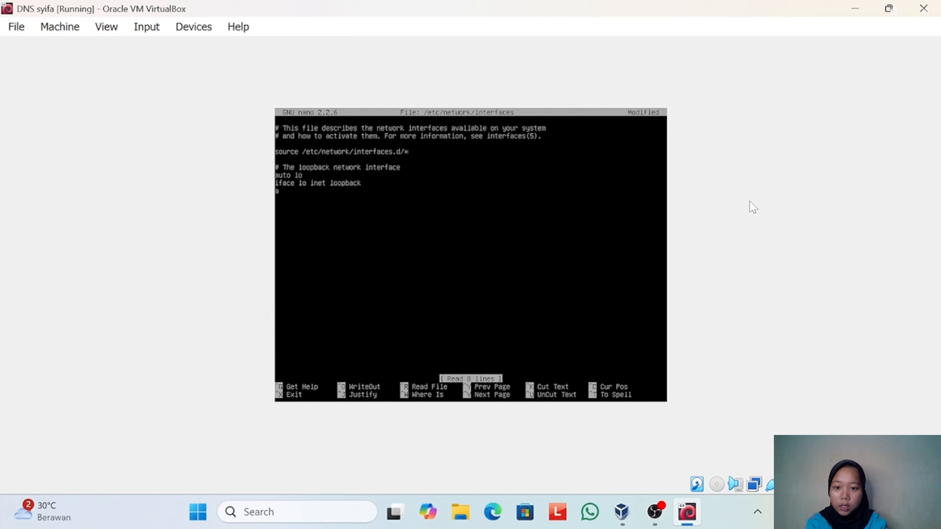
pyautogui.press('BackSpace')
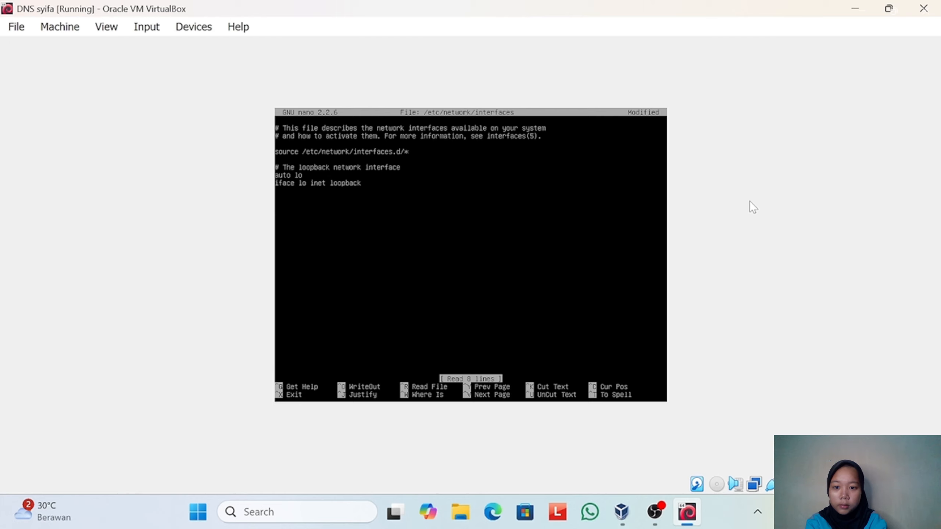
pyautogui.write('a')
pyautogui.press('BackSpace')
pyautogui.write('auto ')
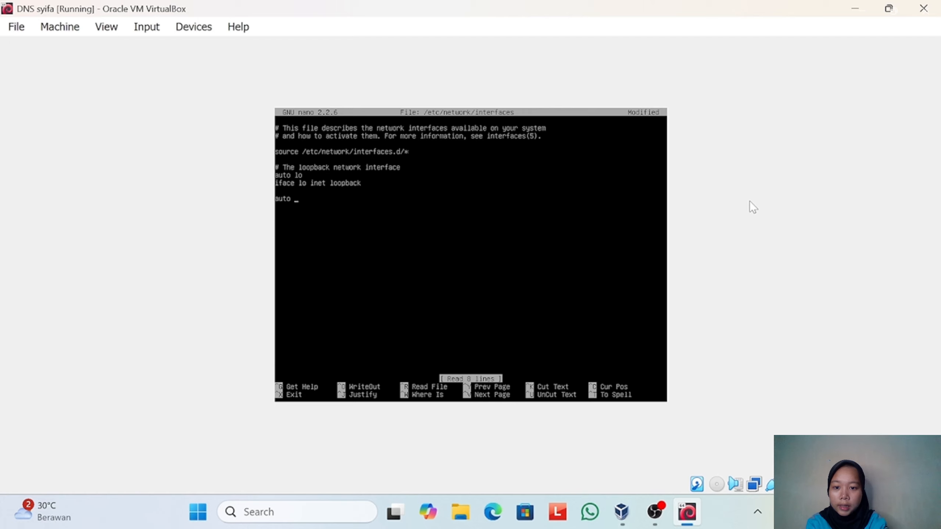
pyautogui.write('eth0')
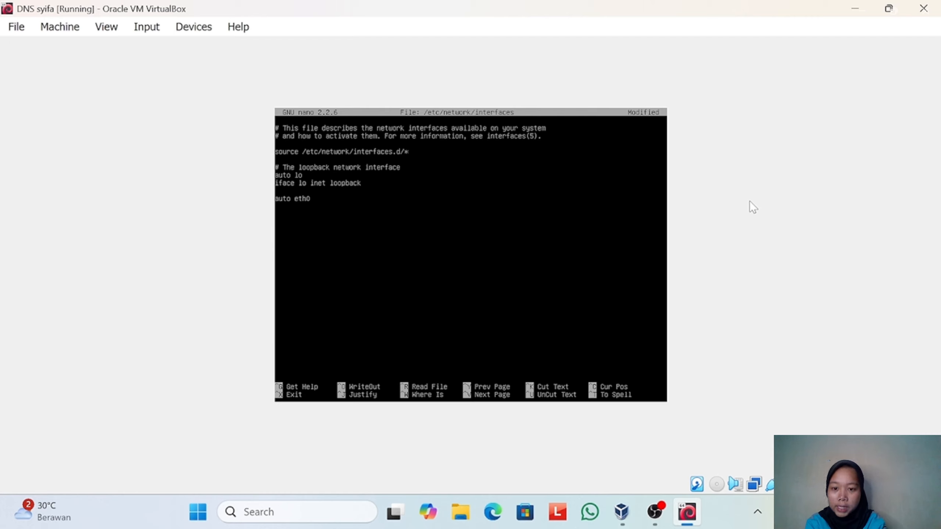
pyautogui.write('iface')
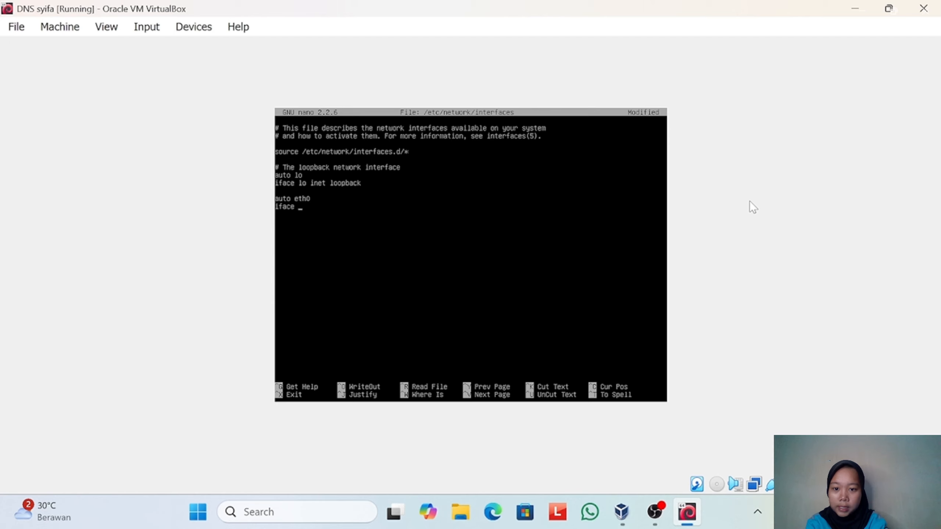
pyautogui.write(' eth0')
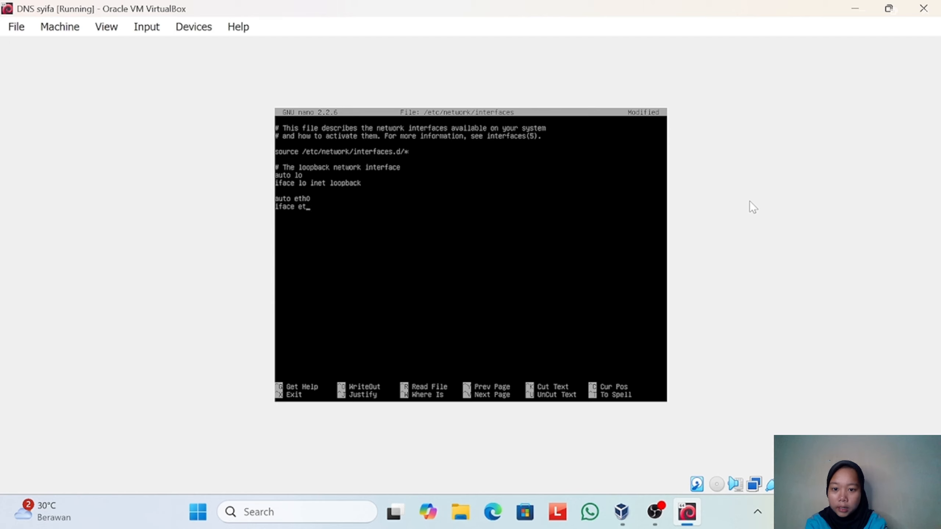
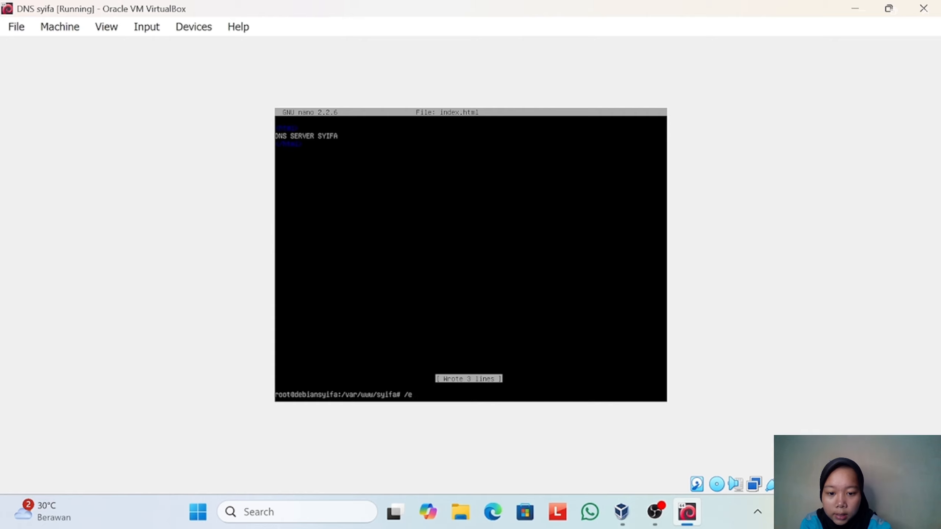
# - Restart the Apache web server from the Debian console with /etc/init.d/apache2 restart
pyautogui.write('tc/i')
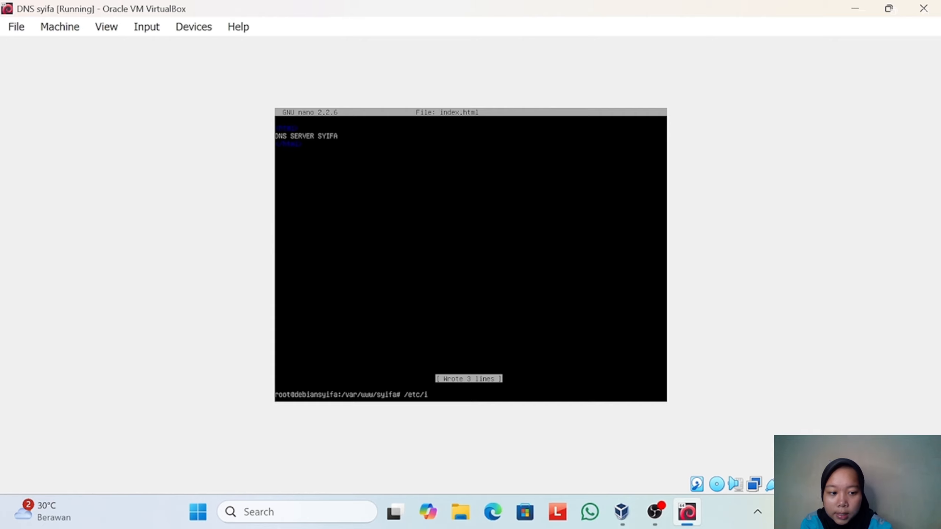
pyautogui.write('nit.')
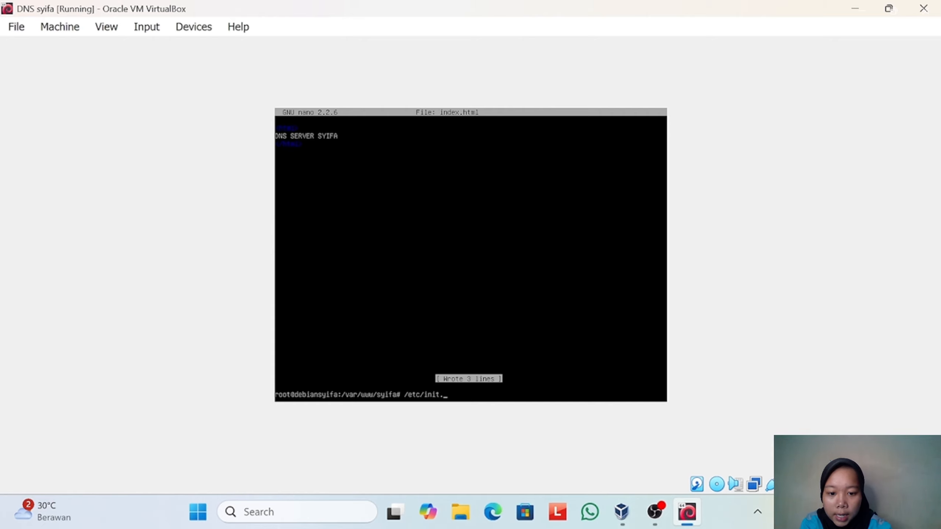
pyautogui.write('d/a')
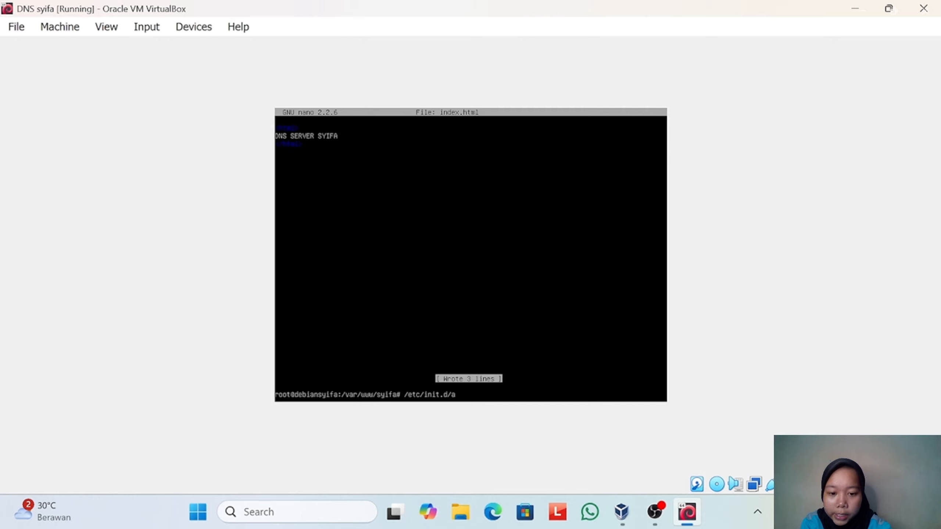
pyautogui.write('pache')
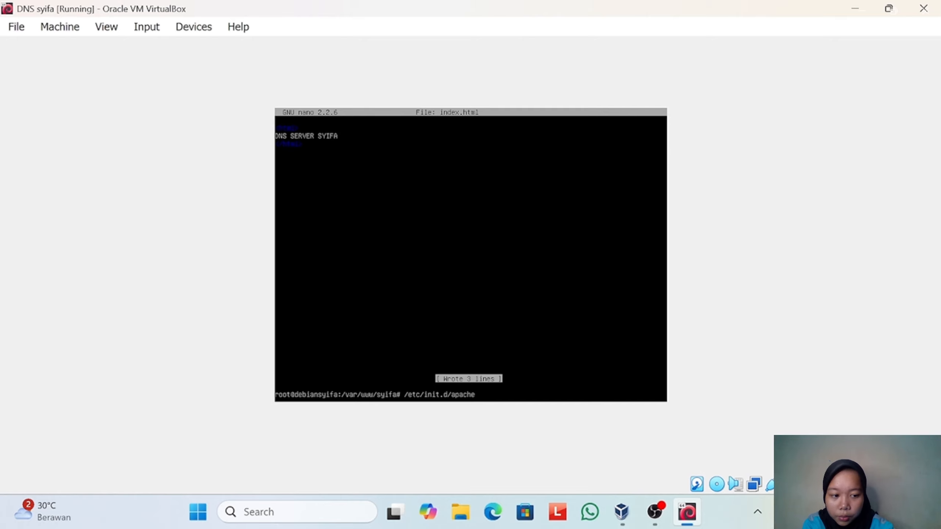
pyautogui.write('2')
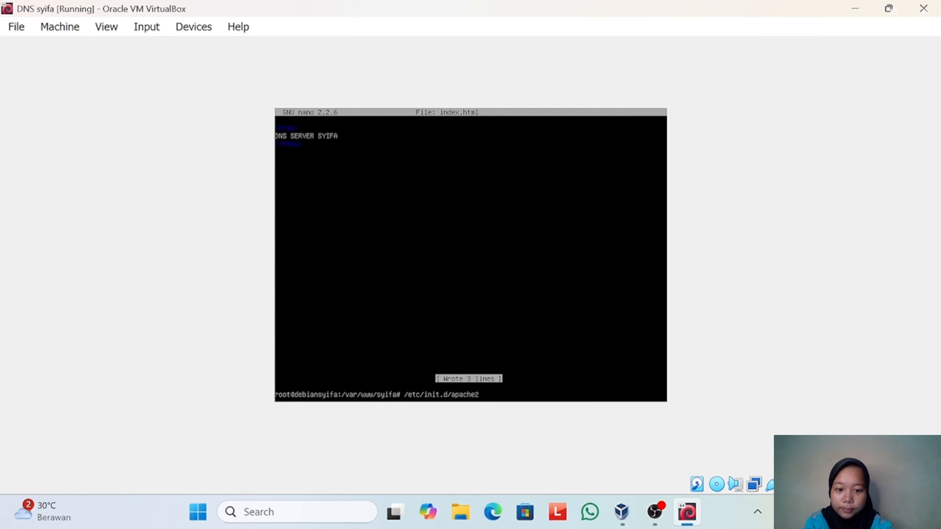
pyautogui.write(' restart')
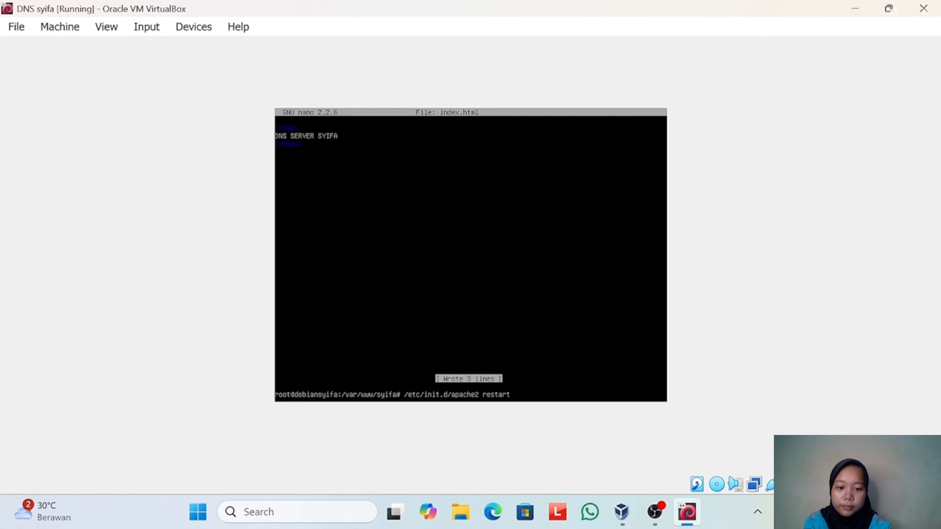
pyautogui.press('Return')
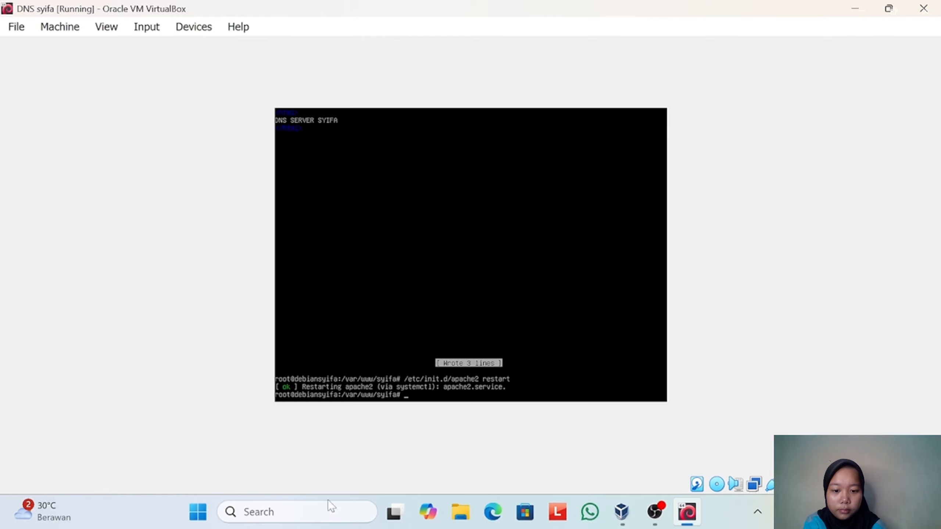
# - Find Control Panel through the Windows search on the host computer and open it
pyautogui.click(316, 519)
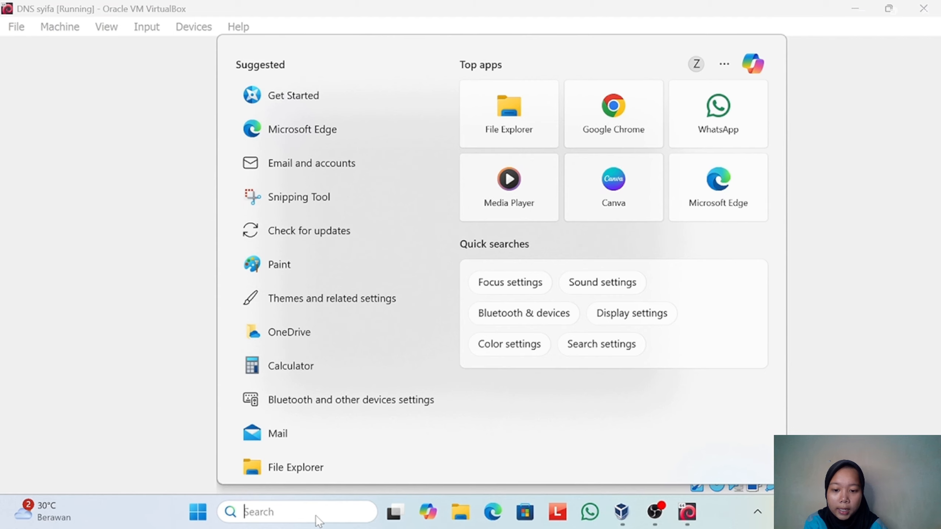
pyautogui.write('c')
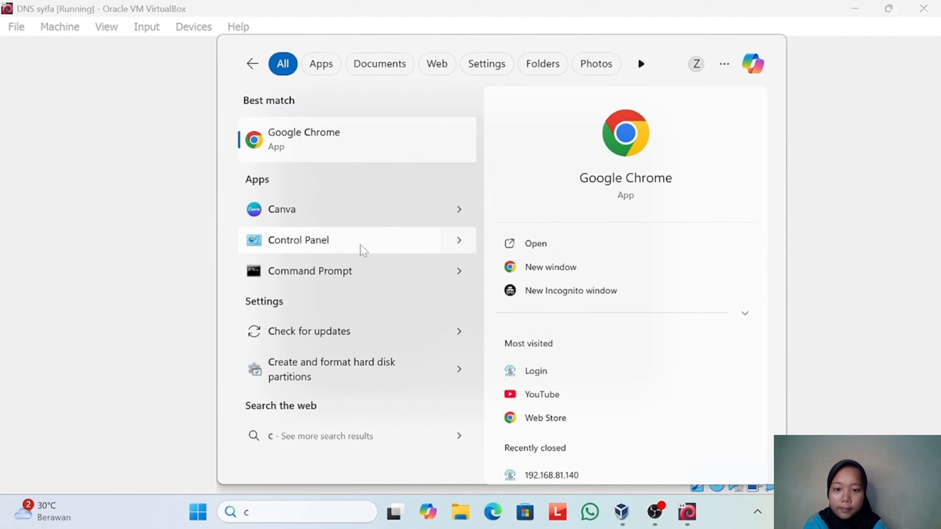
pyautogui.press('Escape')
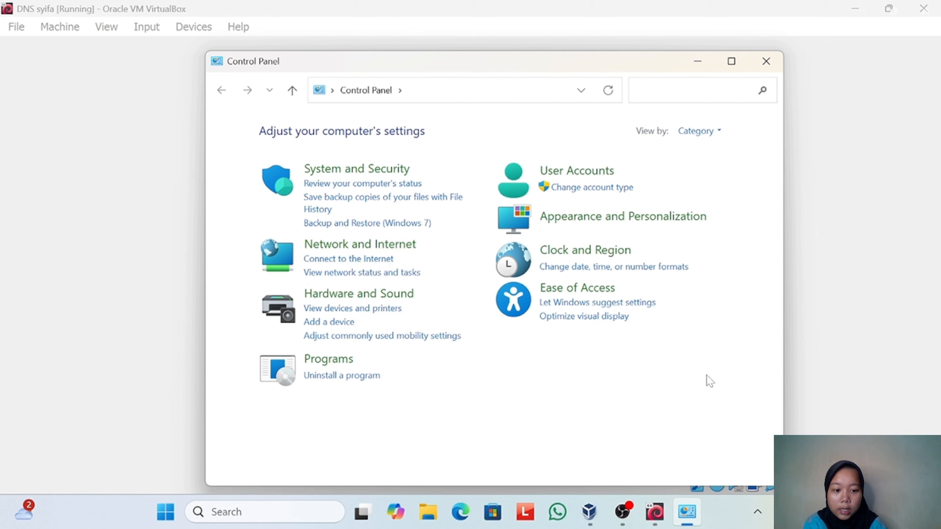
# - Switch to VirtualBox Manager and attach Adapter 1 of the running DNS virtual machine to the Host-only Adapter
pyautogui.click(655, 512)
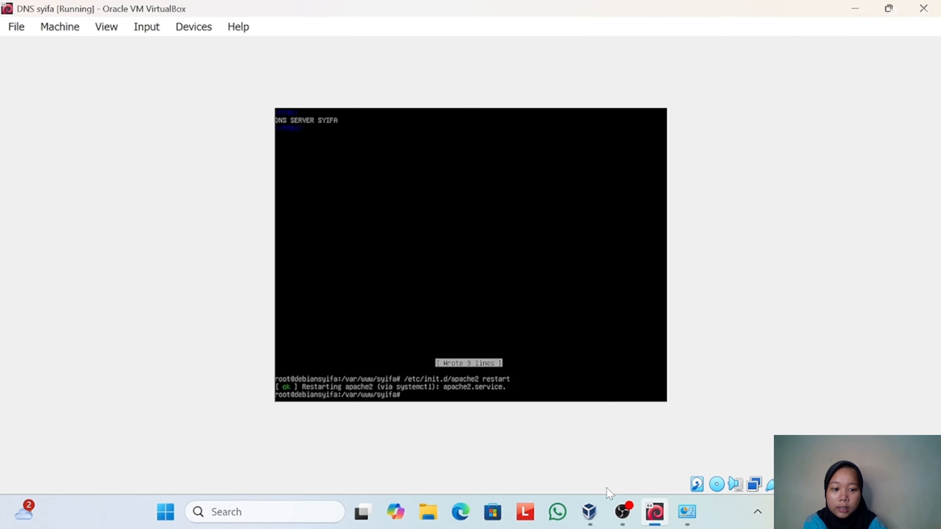
pyautogui.click(590, 513)
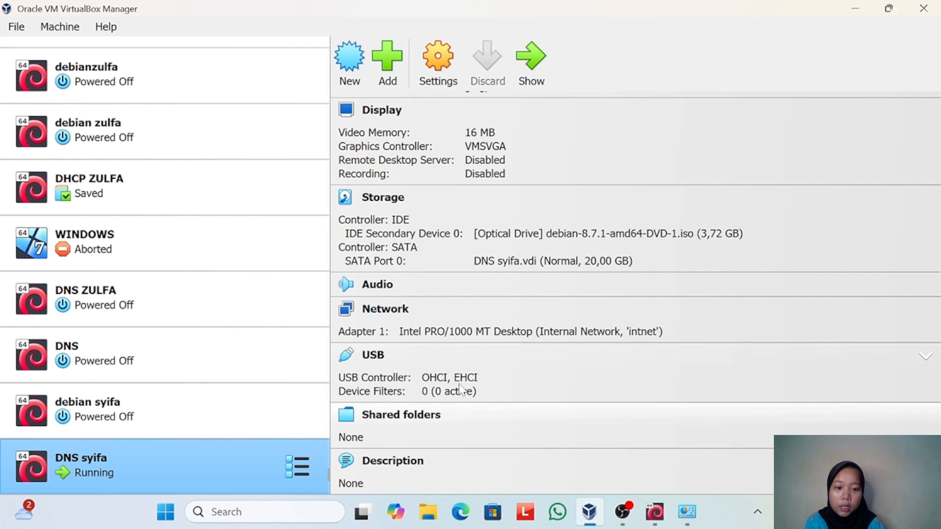
pyautogui.click(404, 311)
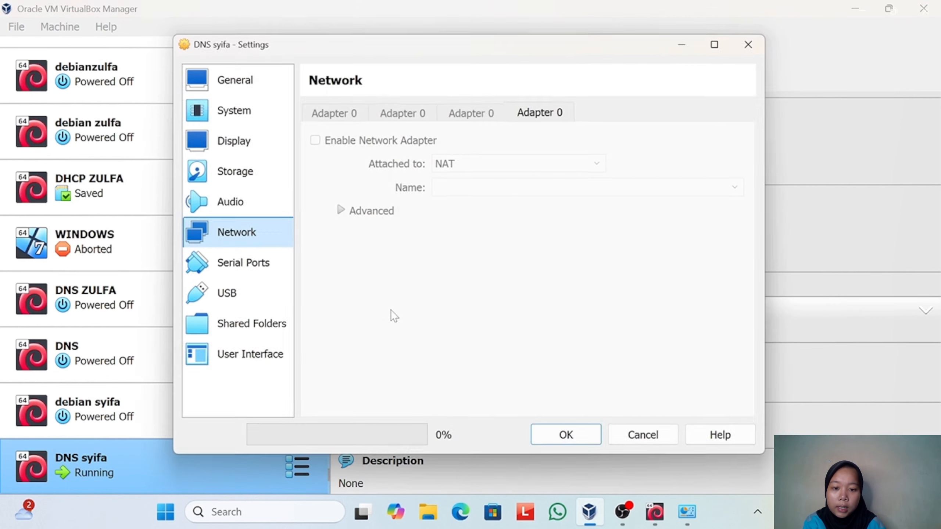
pyautogui.click(575, 156)
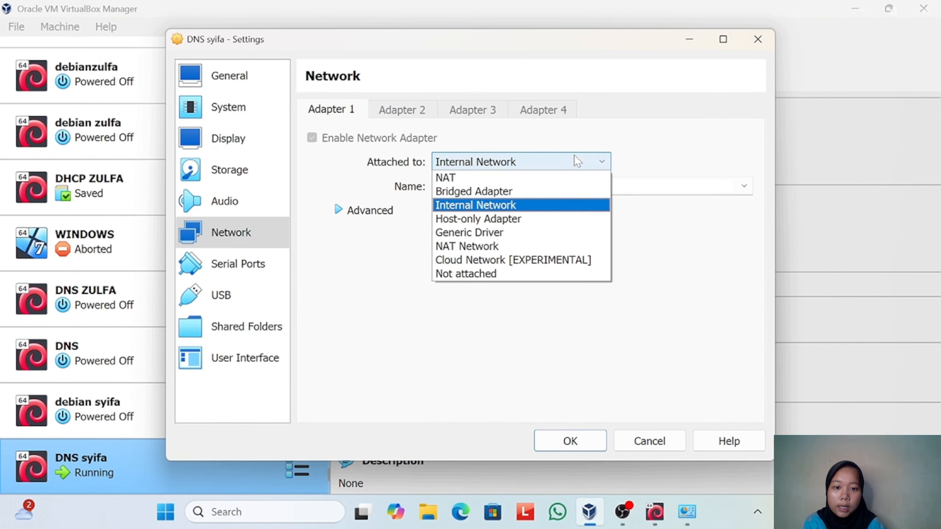
pyautogui.click(564, 219)
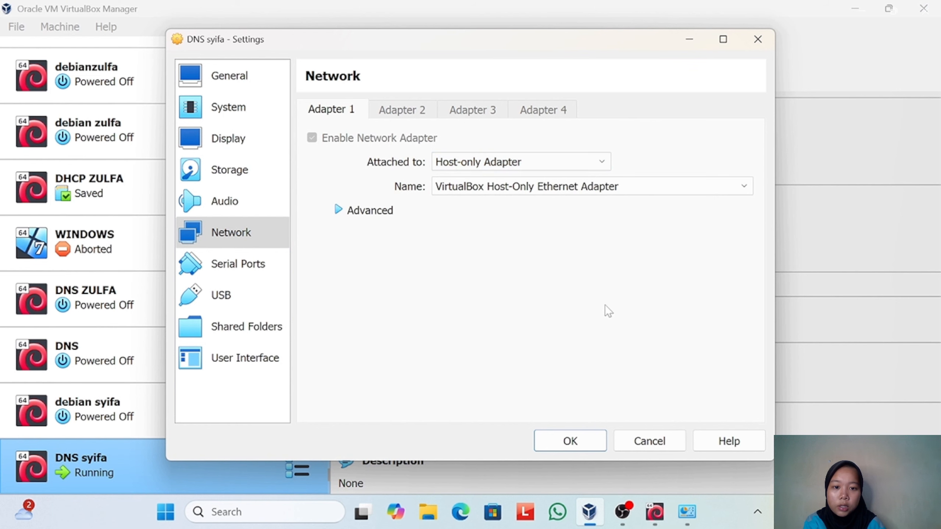
pyautogui.click(572, 441)
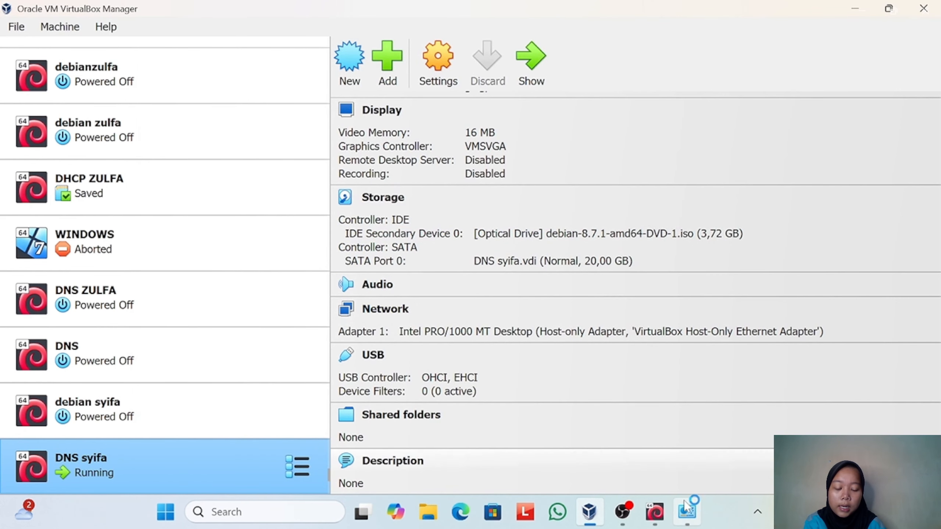
# - Return to Control Panel and open the host's network adapter list through the Network and Sharing Center
pyautogui.click(687, 519)
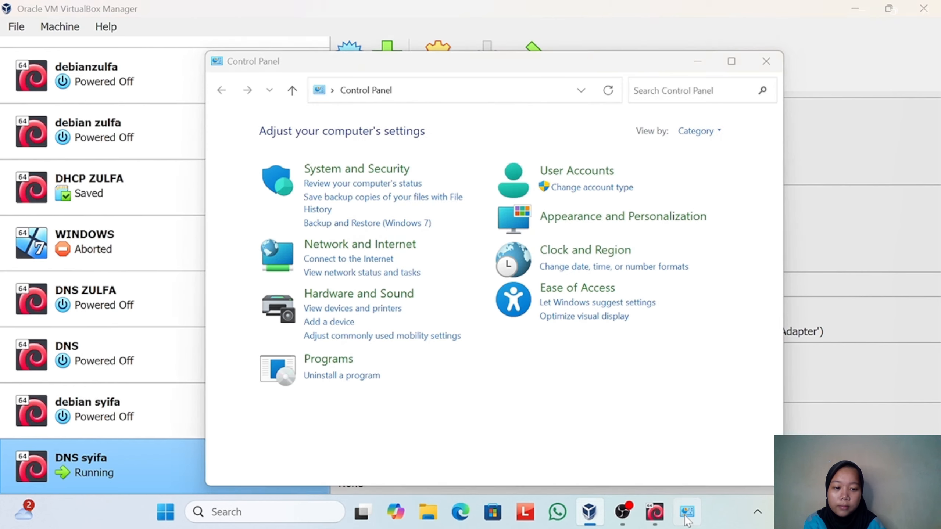
pyautogui.click(343, 246)
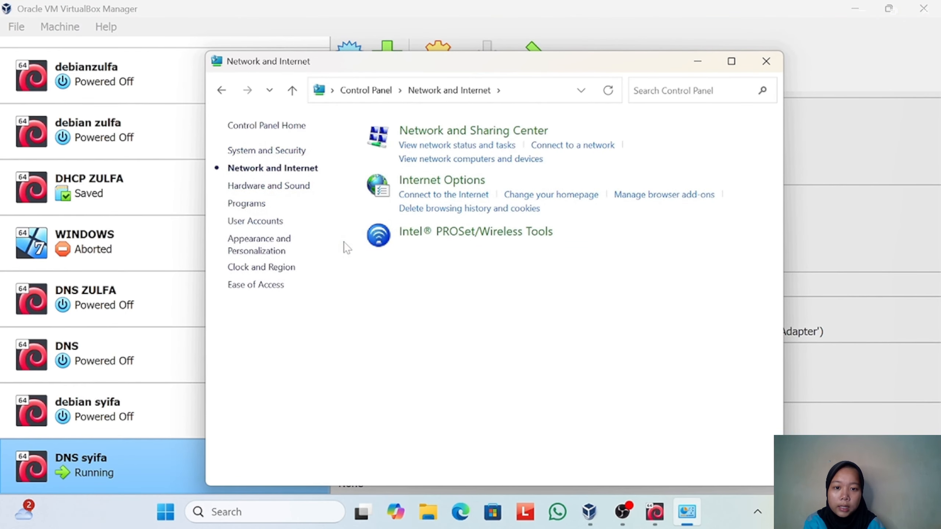
pyautogui.click(429, 132)
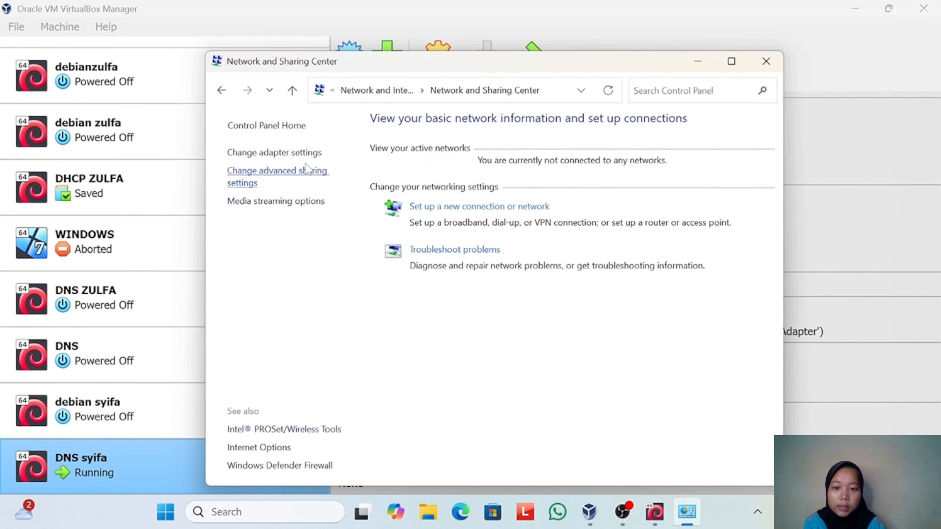
pyautogui.click(313, 153)
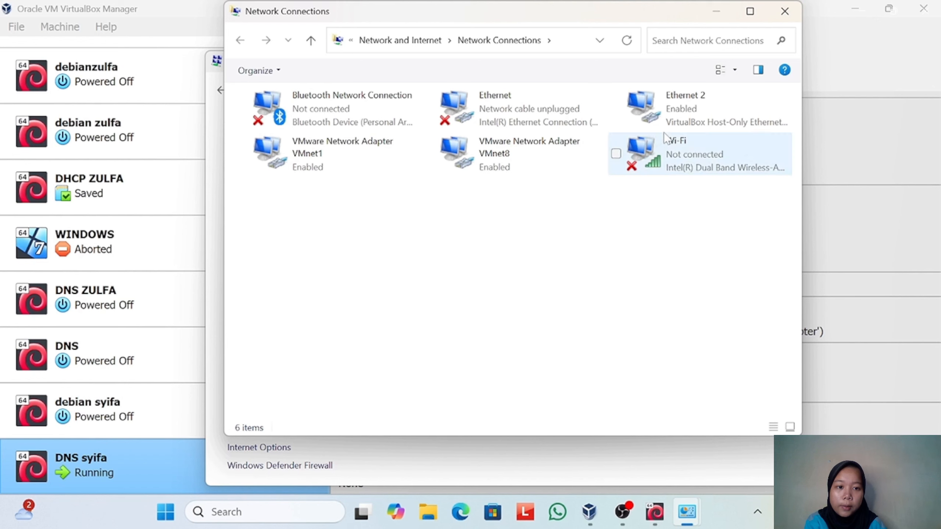
# - Open the Internet Protocol Version 4 (TCP/IPv4) properties of the Ethernet 2 VirtualBox Host-Only adapter
pyautogui.click(683, 126)
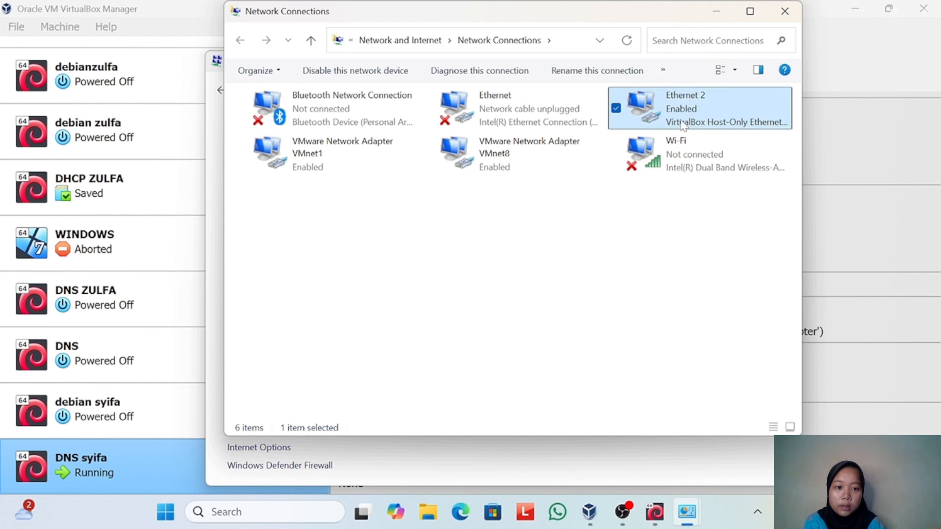
pyautogui.doubleClick(684, 126)
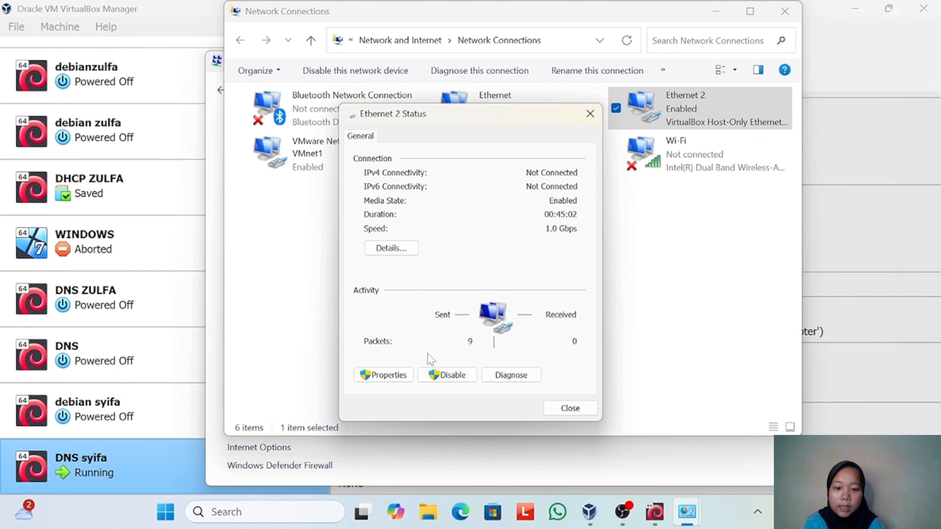
pyautogui.click(384, 376)
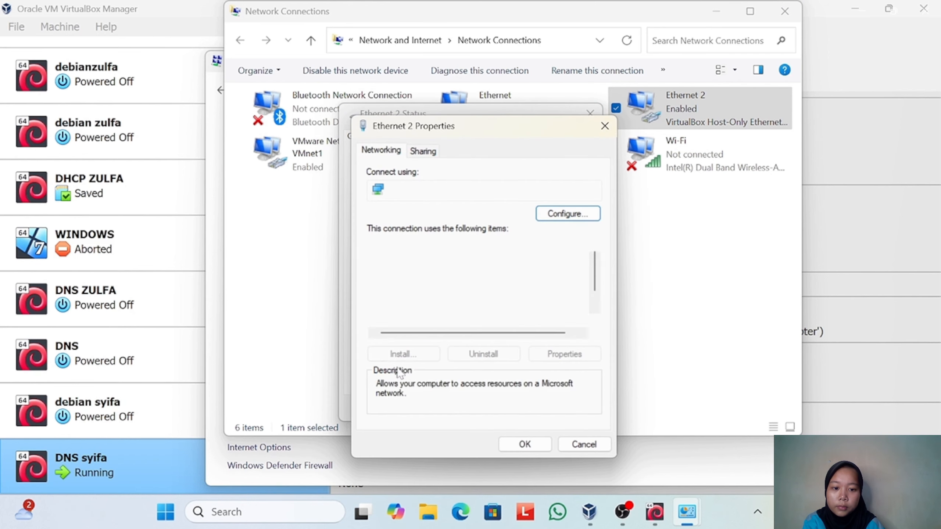
pyautogui.click(495, 308)
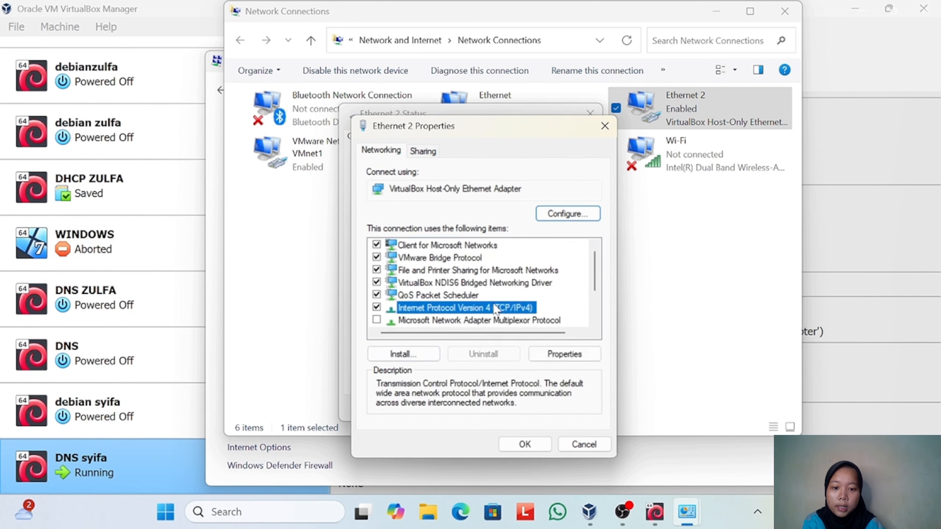
pyautogui.click(558, 354)
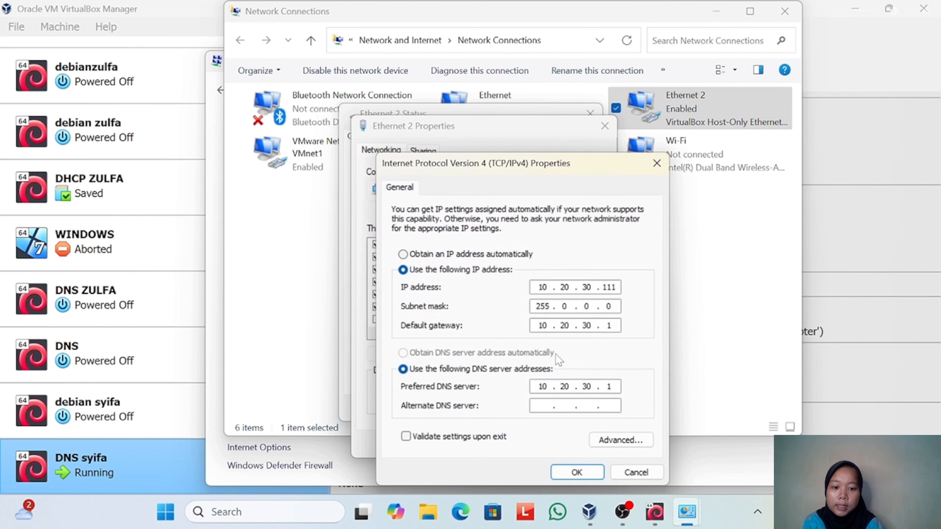
# - Clear the adapter's existing static addressing and enter the manual IP address 10.20.40.111
pyautogui.click(403, 254)
pyautogui.click(404, 269)
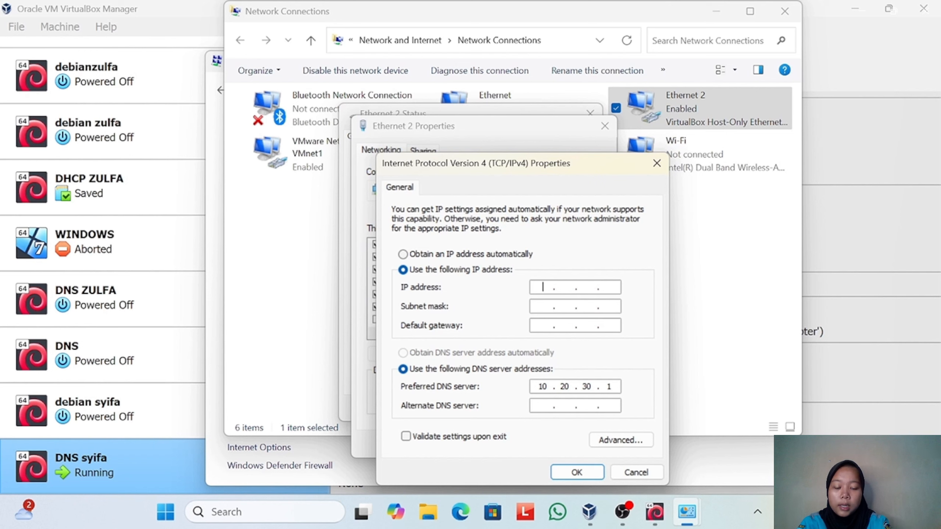
pyautogui.write('10.')
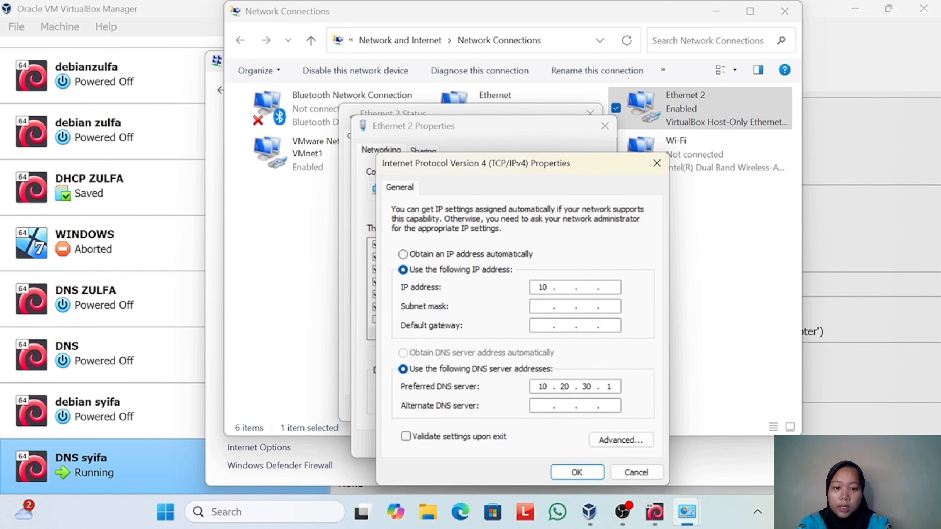
pyautogui.write('20.40.')
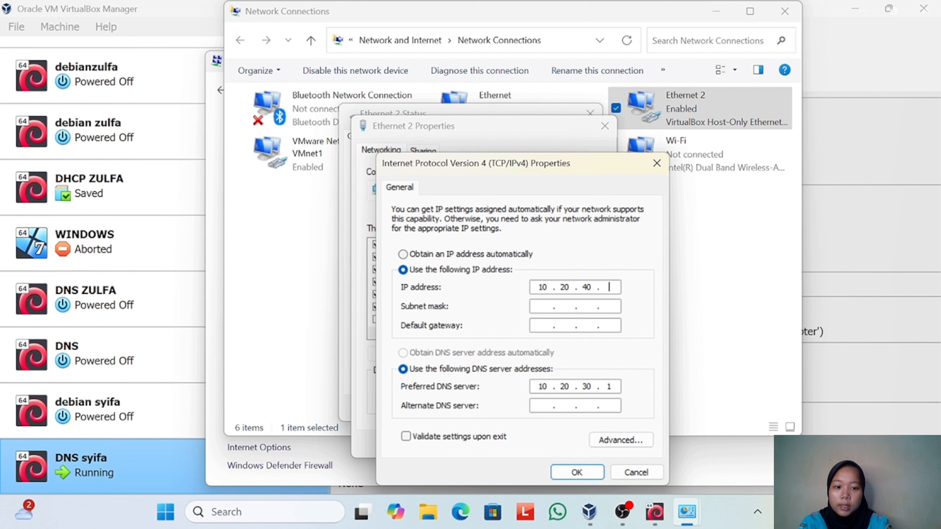
pyautogui.write('111')
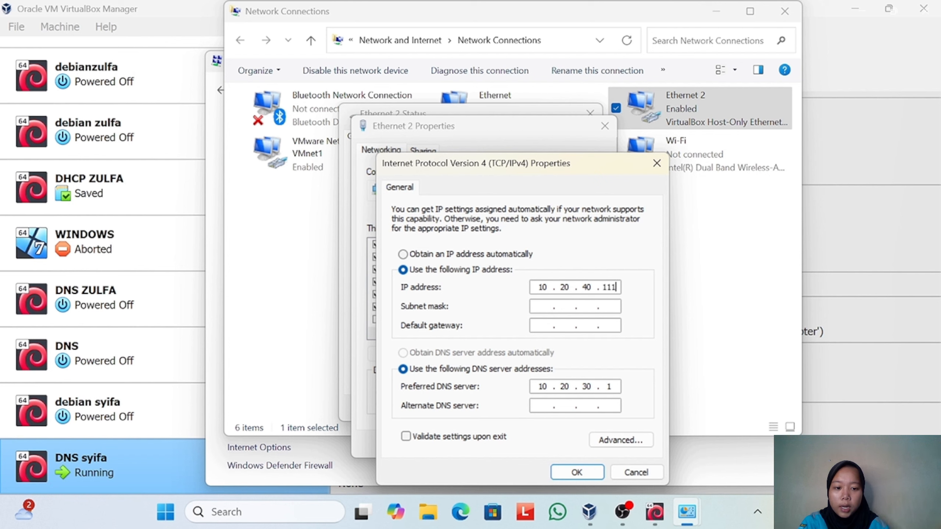
# - Fill in the subnet mask 255.0.0.0 and set the default gateway to 10.20.40.1
pyautogui.click(536, 306)
pyautogui.click(543, 325)
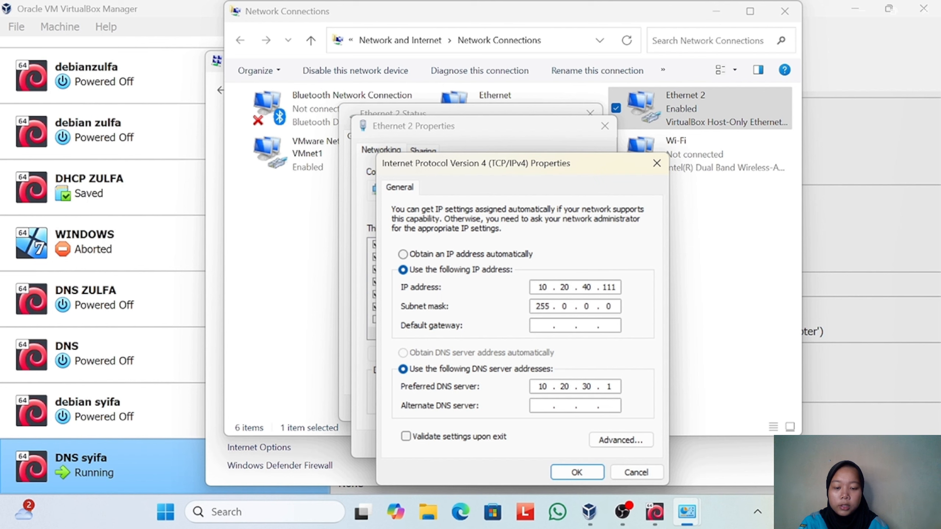
pyautogui.write('10.')
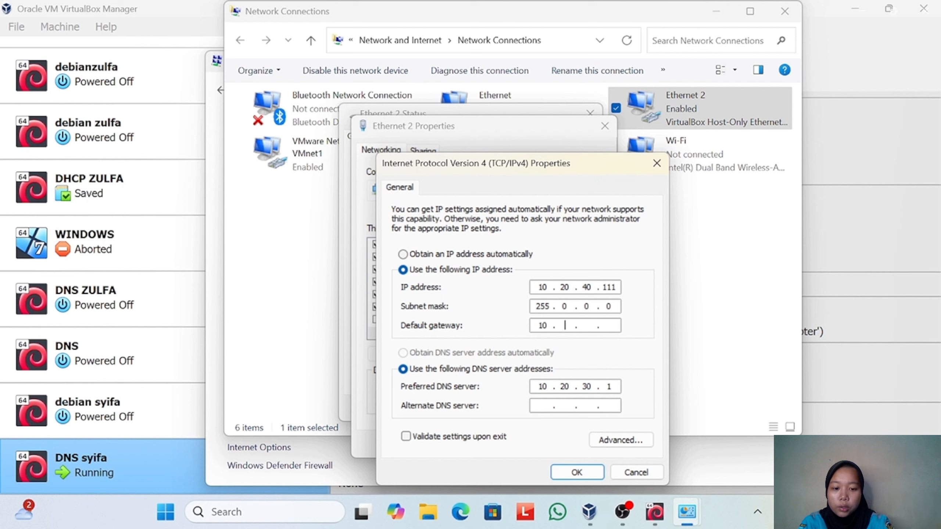
pyautogui.write('20.40.1')
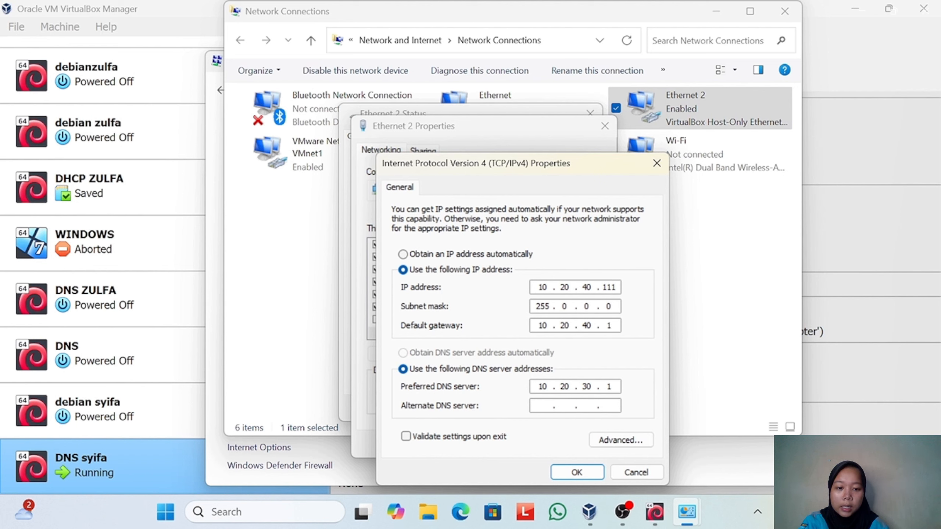
# - Change the preferred DNS server to 10.20.40.1, accept the IPv4 settings and close the Ethernet 2 properties
pyautogui.click(592, 386)
pyautogui.press('BackSpace')
pyautogui.press('BackSpace')
pyautogui.write('40')
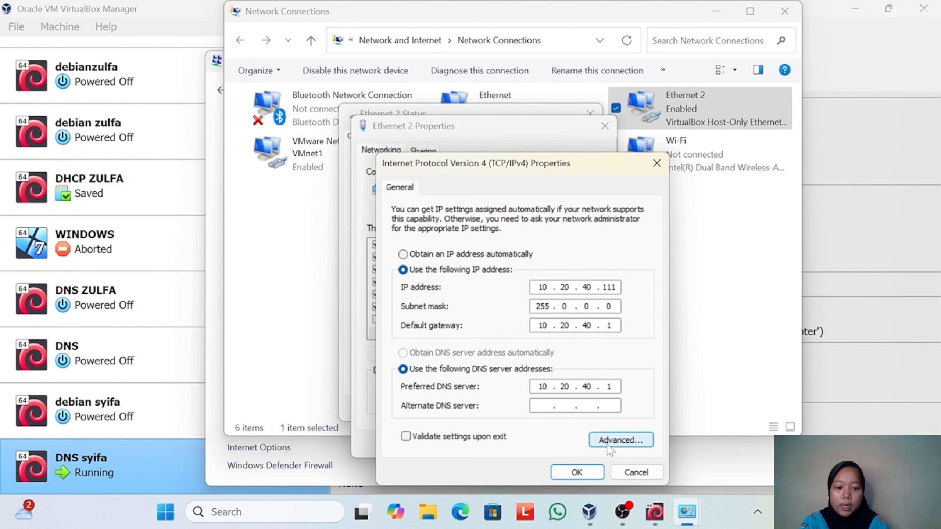
pyautogui.click(577, 472)
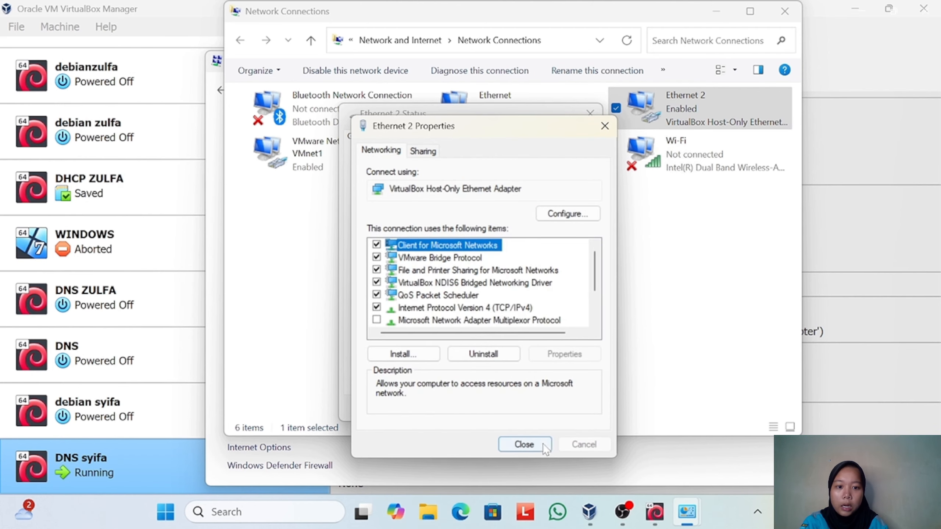
pyautogui.click(605, 126)
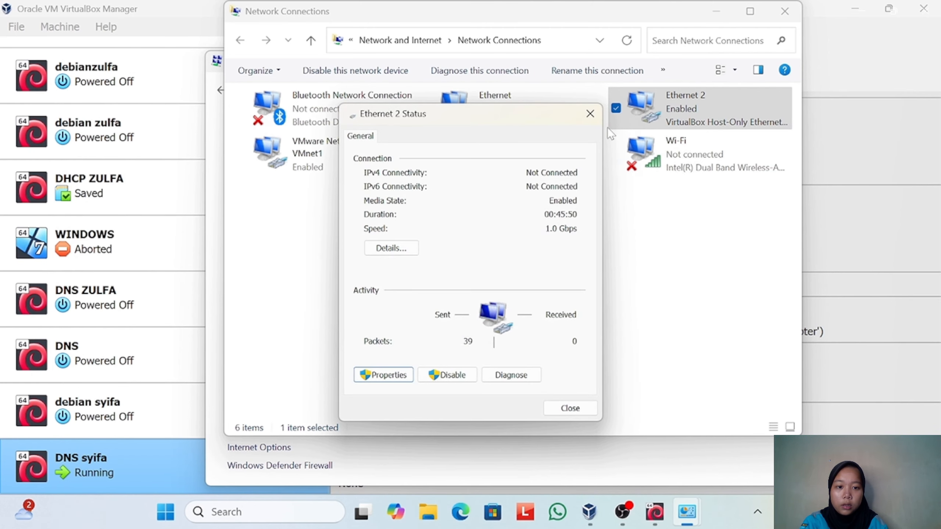
# - Close the Ethernet 2 status, Network Connections and Network and Sharing Center windows
pyautogui.click(590, 114)
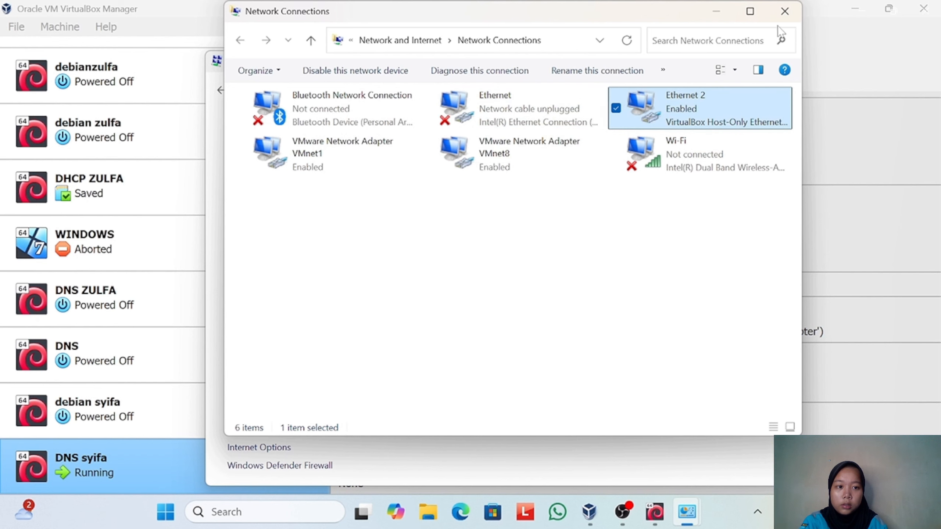
pyautogui.click(785, 11)
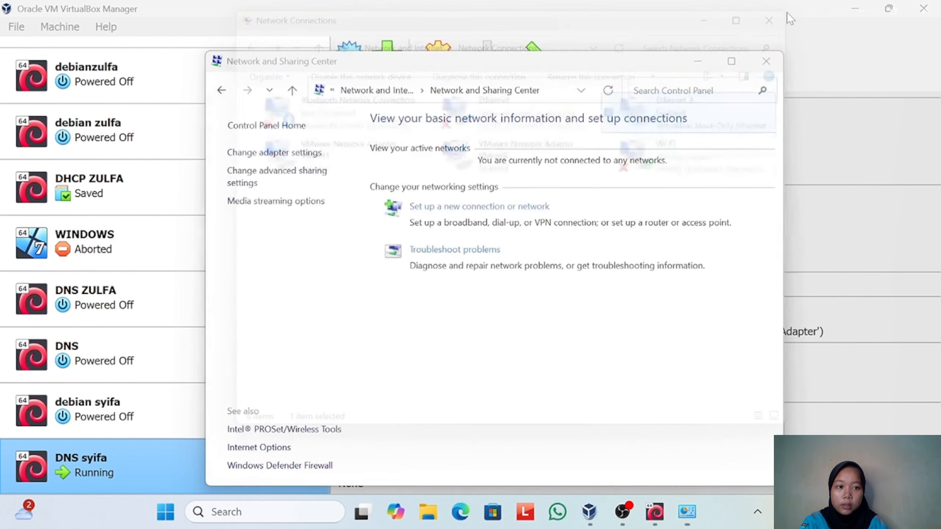
pyautogui.click(766, 62)
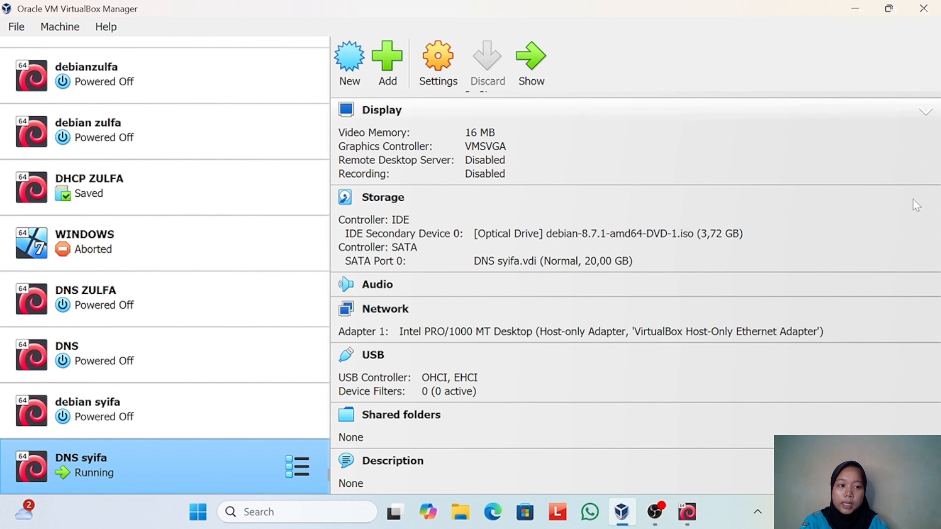
# - Toggle the Windows host's Wi-Fi in the quick settings and dismiss them
pyautogui.click(820, 512)
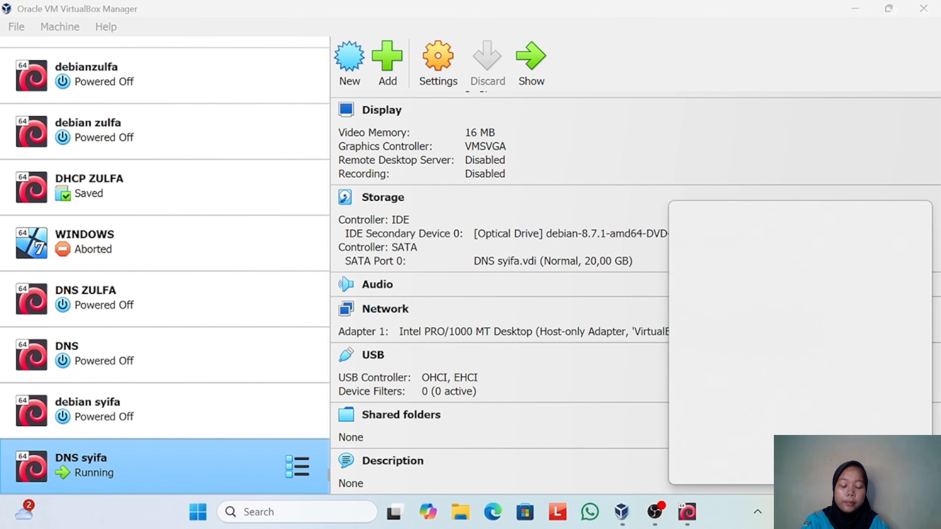
pyautogui.click(710, 234)
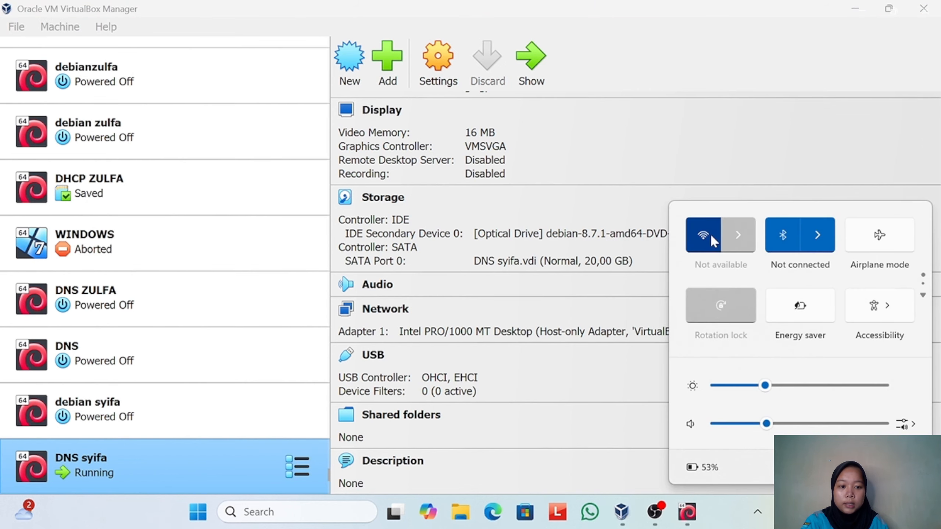
pyautogui.click(697, 43)
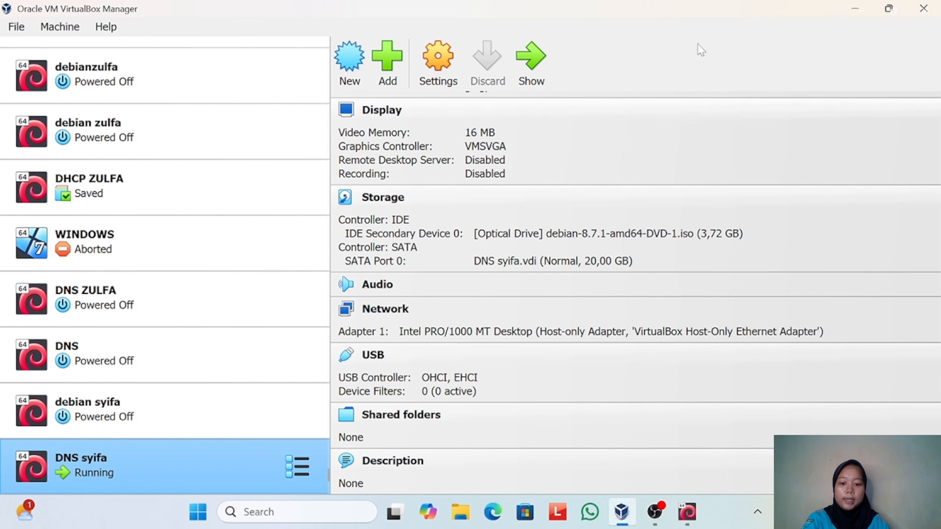
# - Minimize the VirtualBox Manager and OBS windows, and open Google Chrome with the existing personal profile
pyautogui.click(856, 7)
pyautogui.click(856, 10)
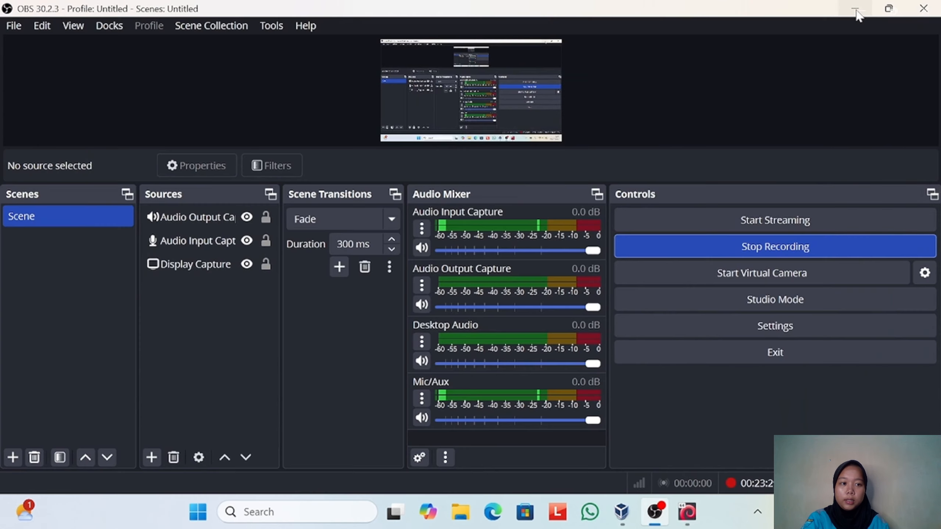
pyautogui.click(856, 10)
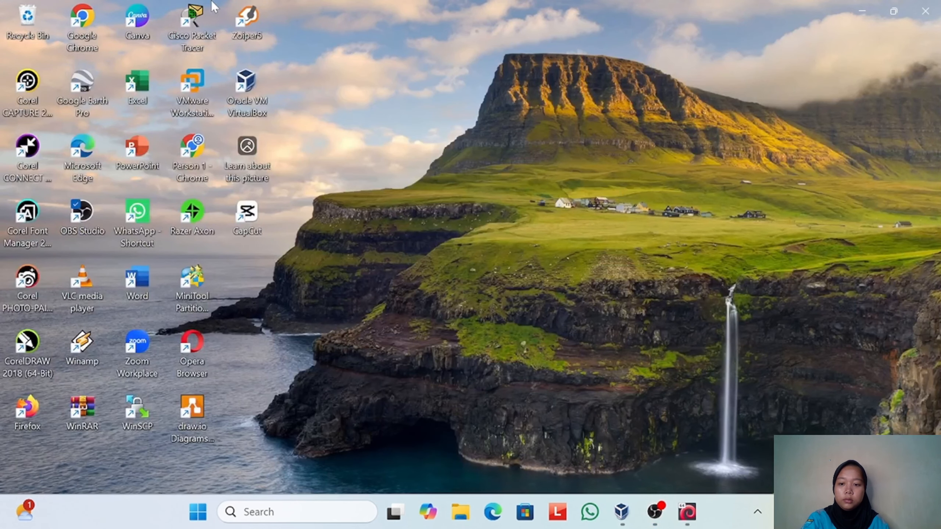
pyautogui.click(95, 25)
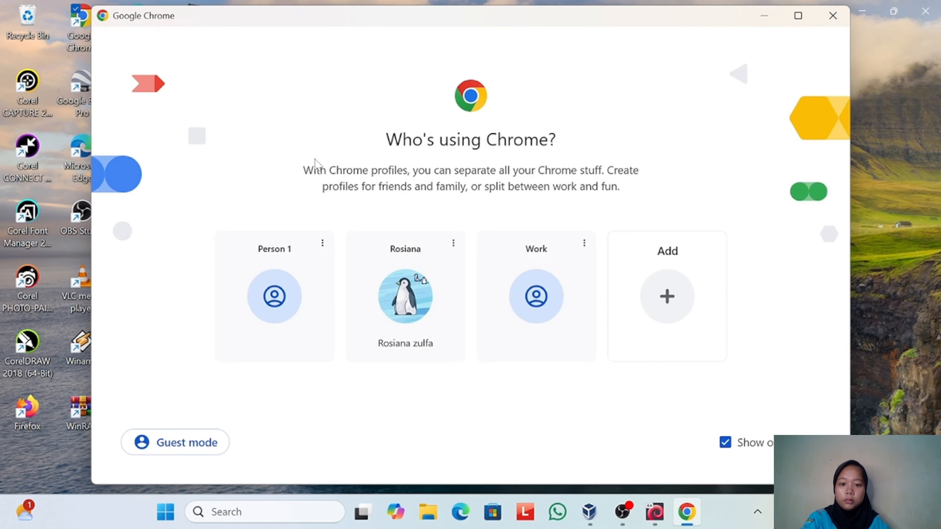
pyautogui.click(403, 306)
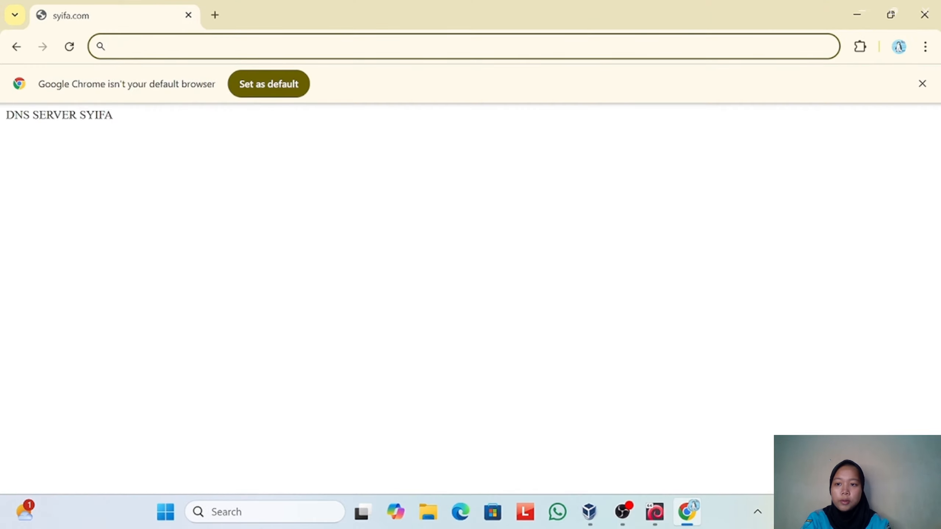
# - Load the web server's address 10.20.40.1 in the current browser tab
pyautogui.write('1')
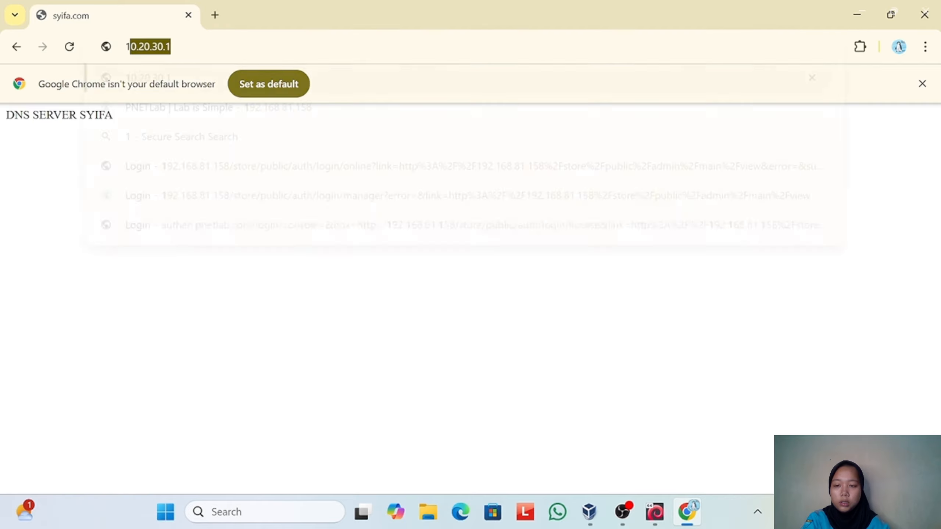
pyautogui.write('0.')
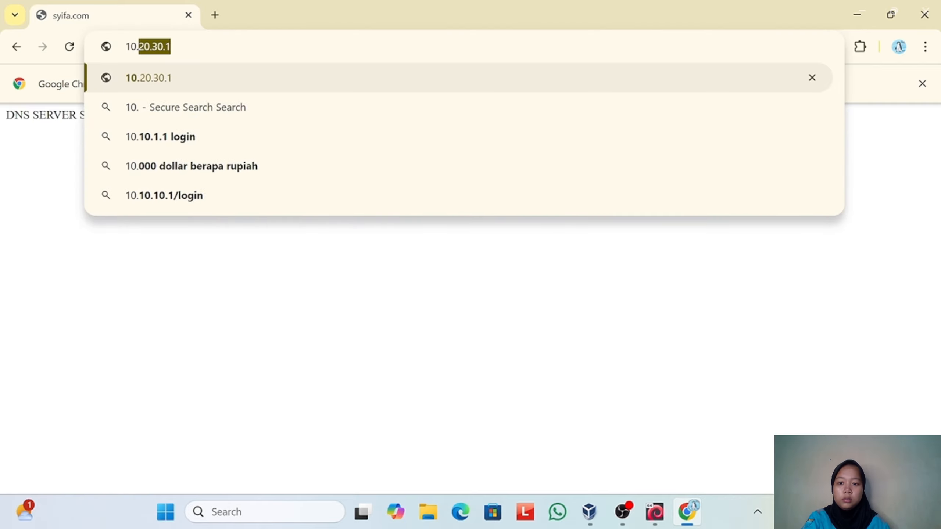
pyautogui.write('20.40.1')
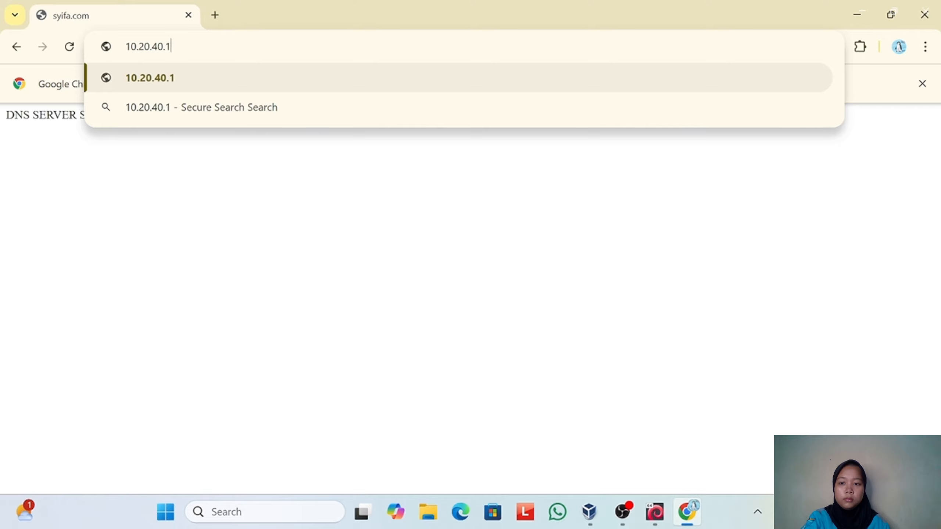
pyautogui.press('Return')
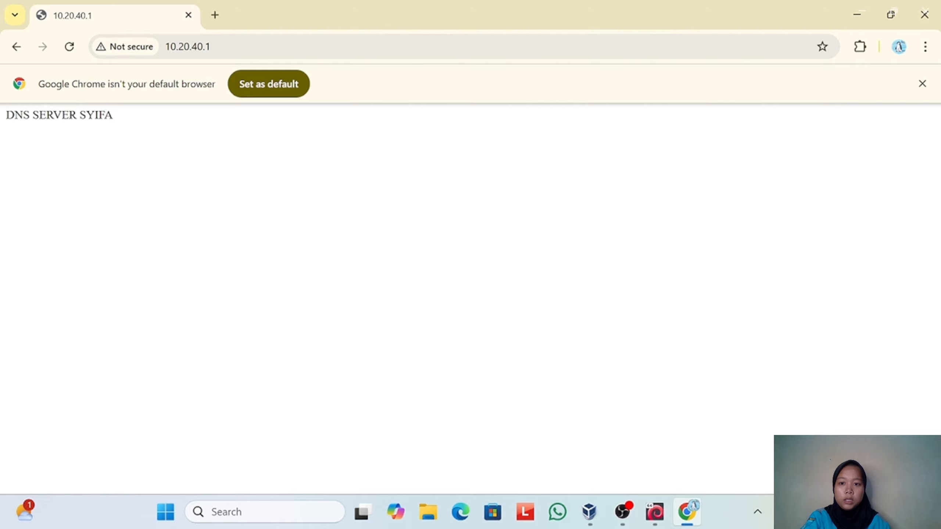
# - Open a new browser tab and load 10.20.40.1 there as well
pyautogui.click(215, 14)
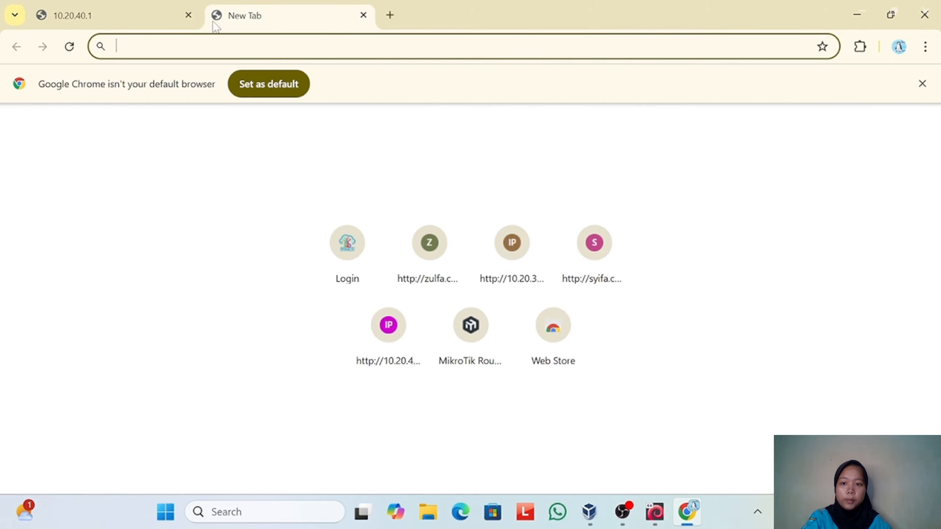
pyautogui.write('10')
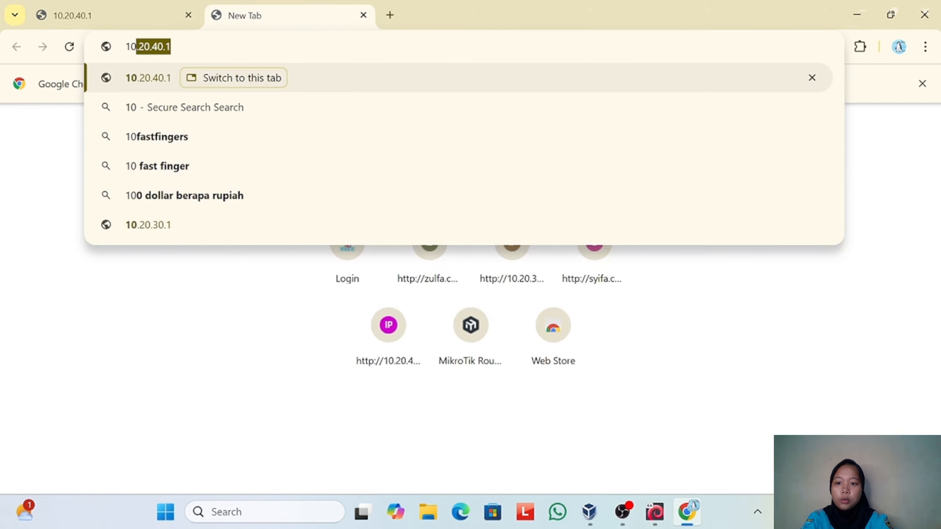
pyautogui.write('.')
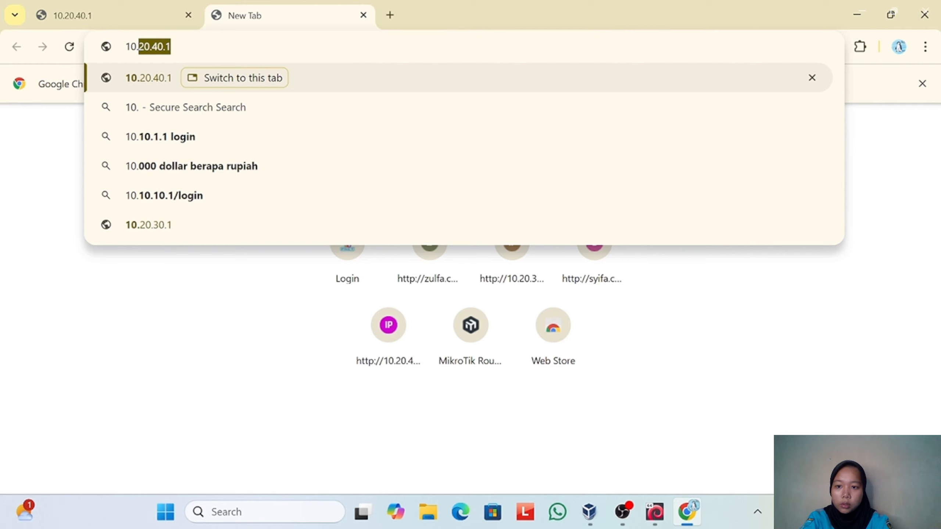
pyautogui.write('2')
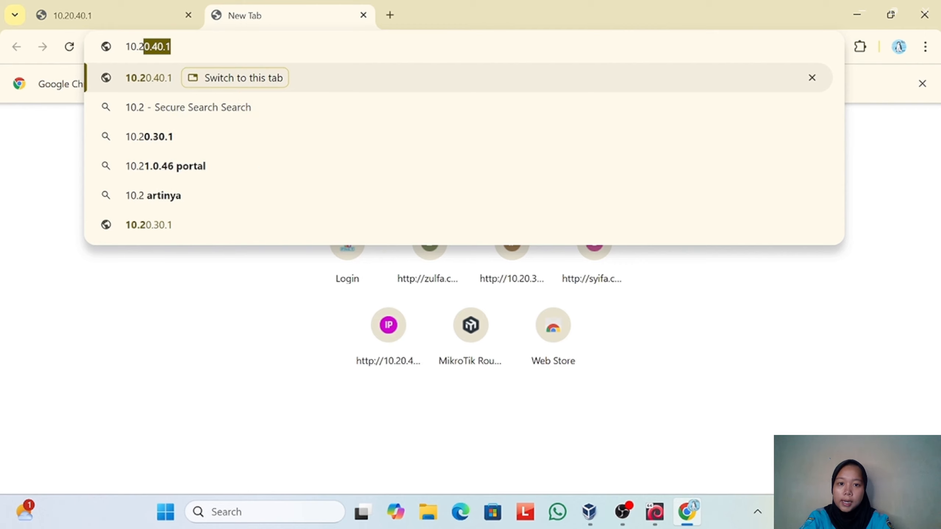
pyautogui.write('0.4')
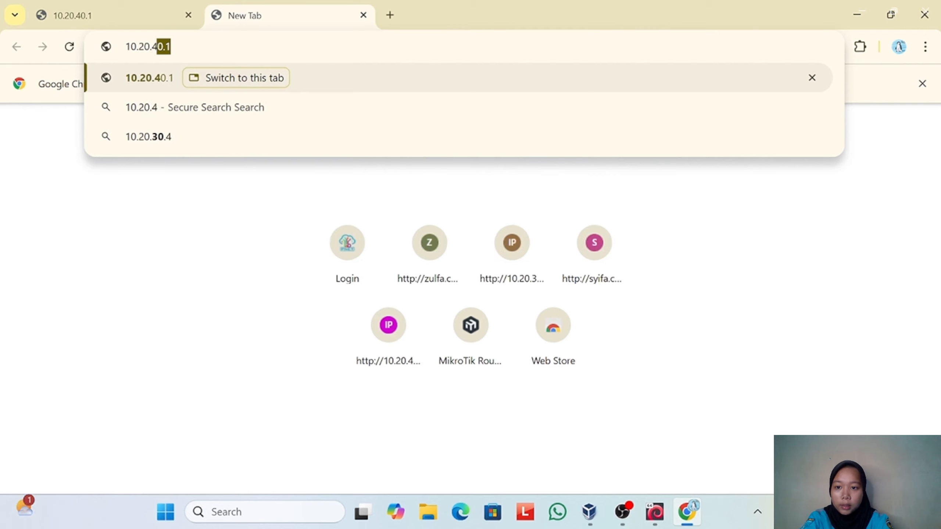
pyautogui.write('0.1')
pyautogui.press('Return')
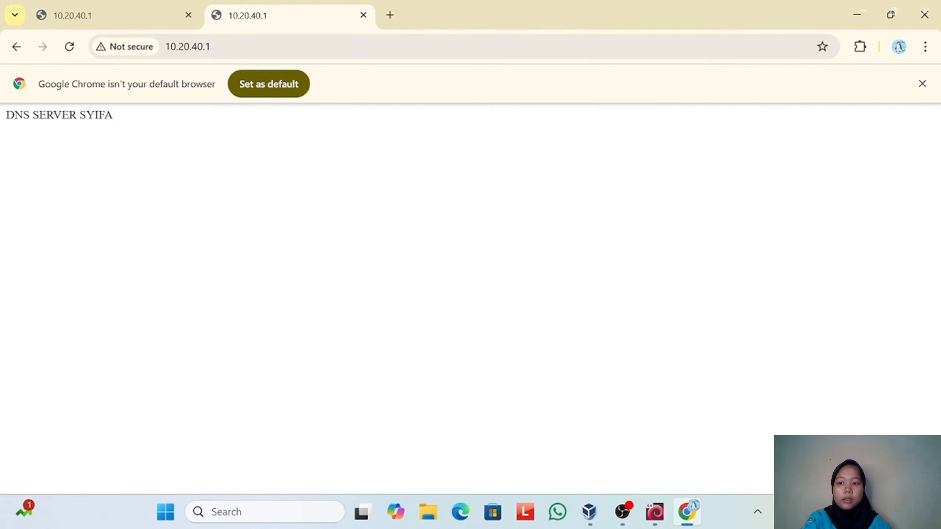
# - Test the DNS name by loading syifa.com in another new browser tab
pyautogui.click(390, 14)
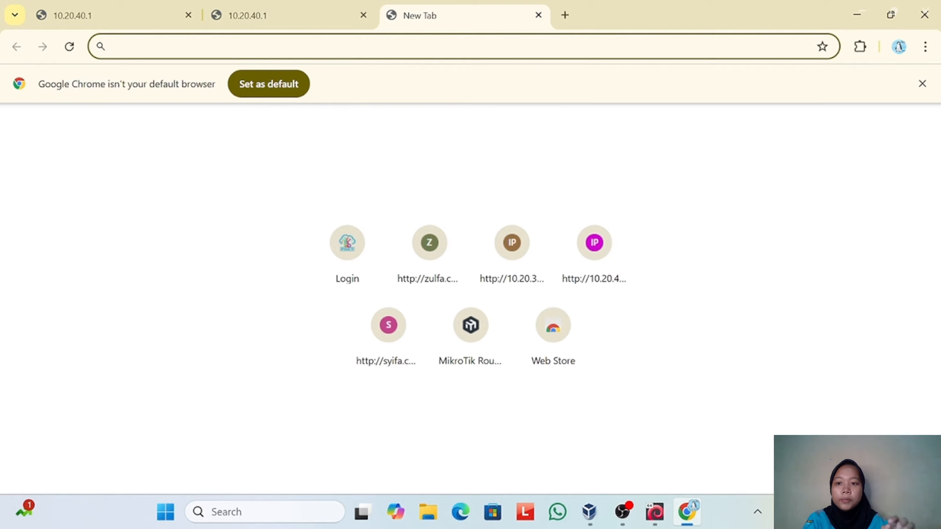
pyautogui.write('sy')
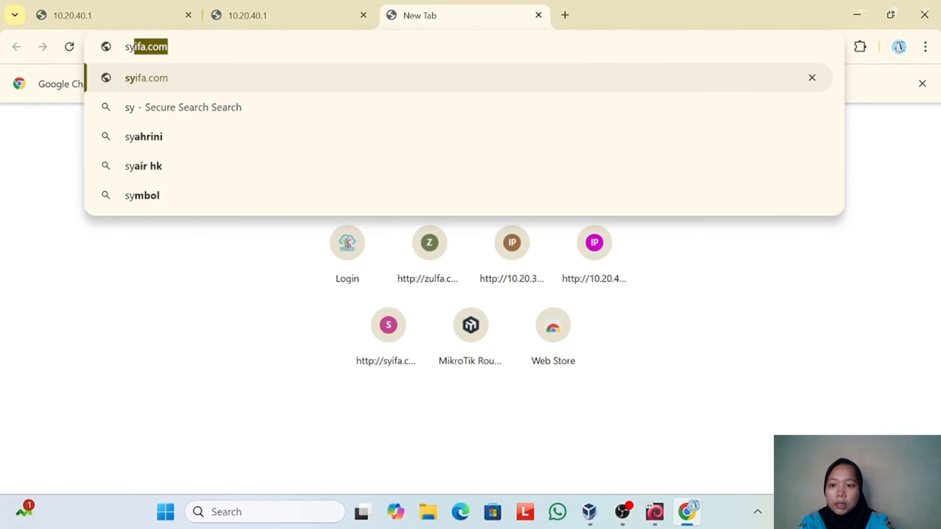
pyautogui.write('ifa.com')
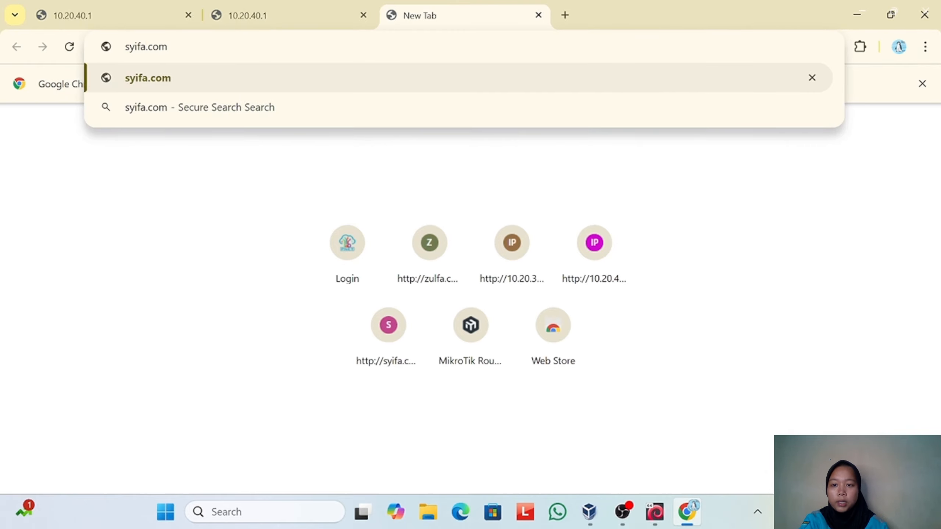
pyautogui.press('Return')
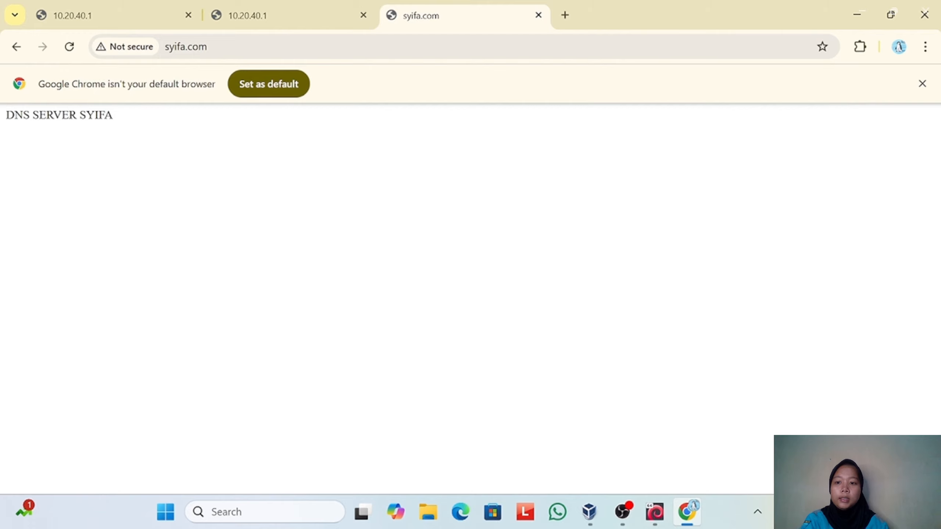